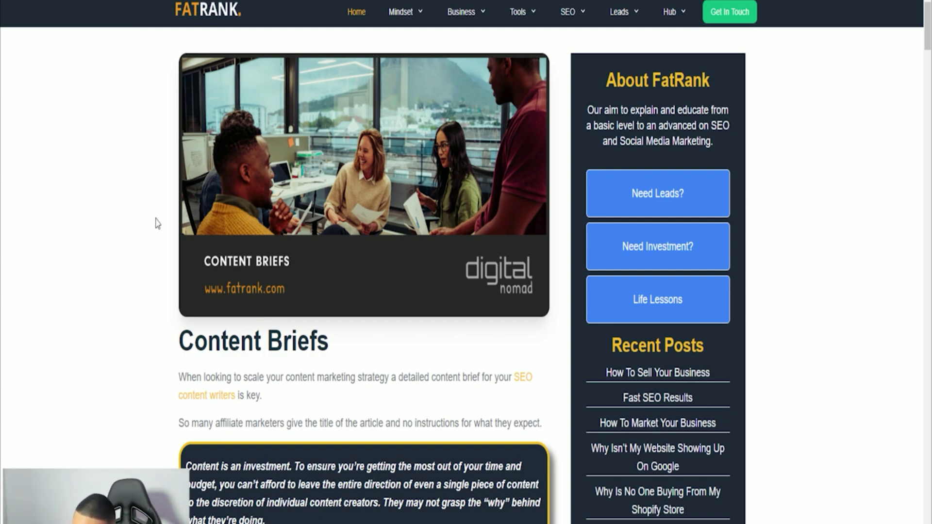
Scroll the FatRank Content Briefs article down to the 'Where Content Briefs are Used?' heading
scroll(137, 208, down, 8)
scroll(112, 113, up, 6)
scroll(131, 114, down, 5)
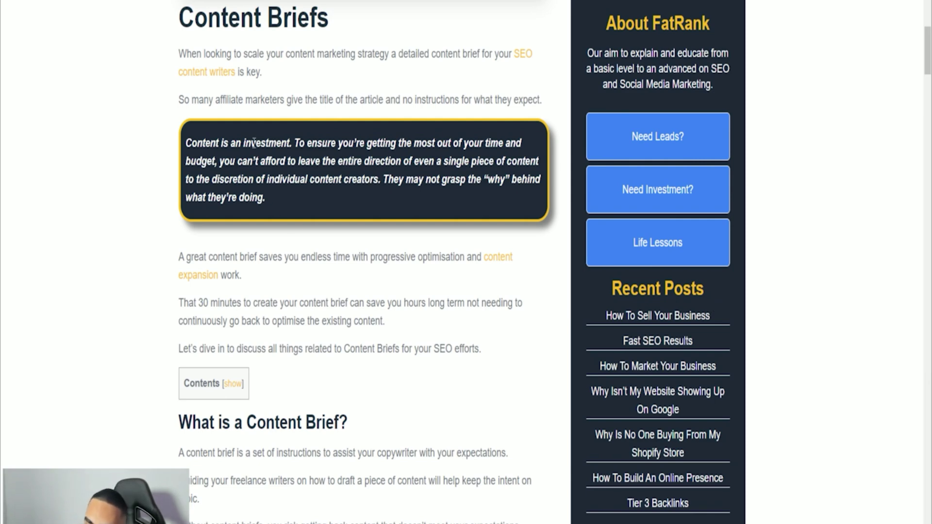
scroll(138, 146, down, 9)
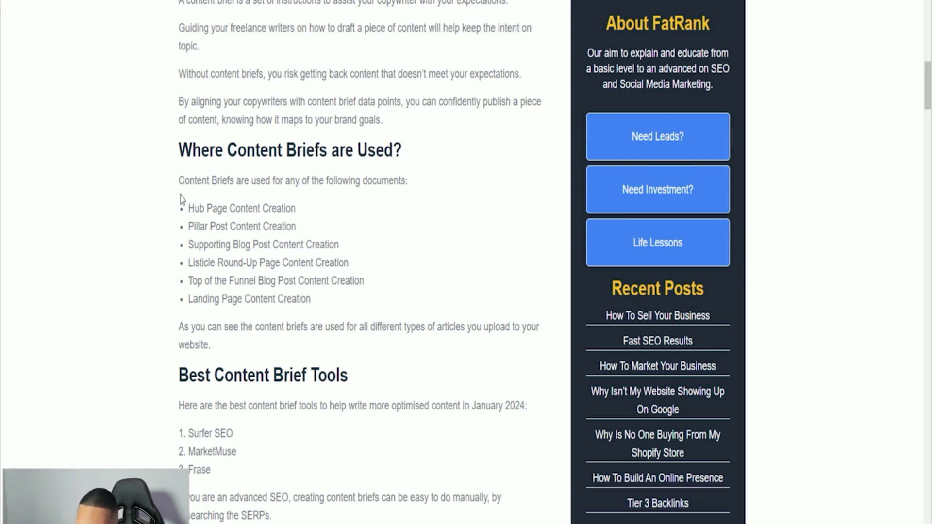
Highlight the Hub Page, Pillar Post, Supporting Blog Post, Listicle, Top of Funnel and Landing Page bullets, then reach the checklist
scroll(156, 209, up, 3)
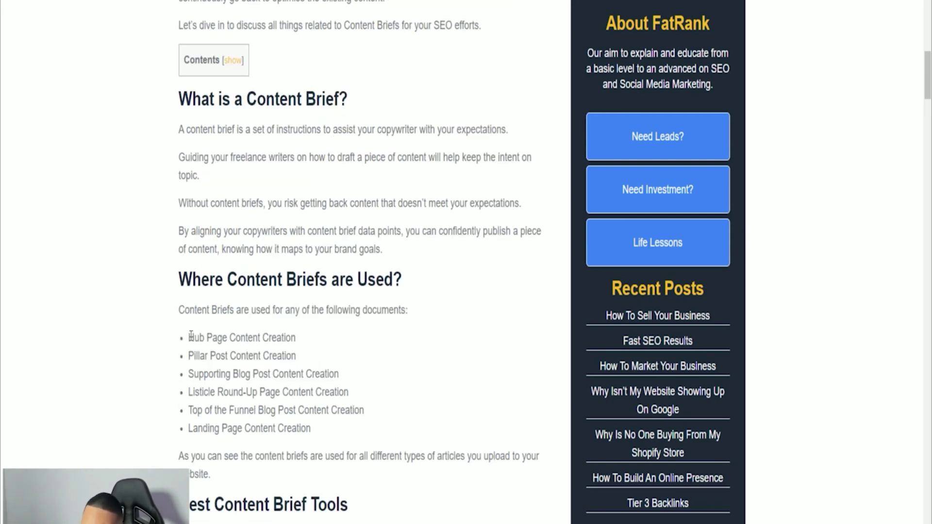
drag(188, 337, 285, 338)
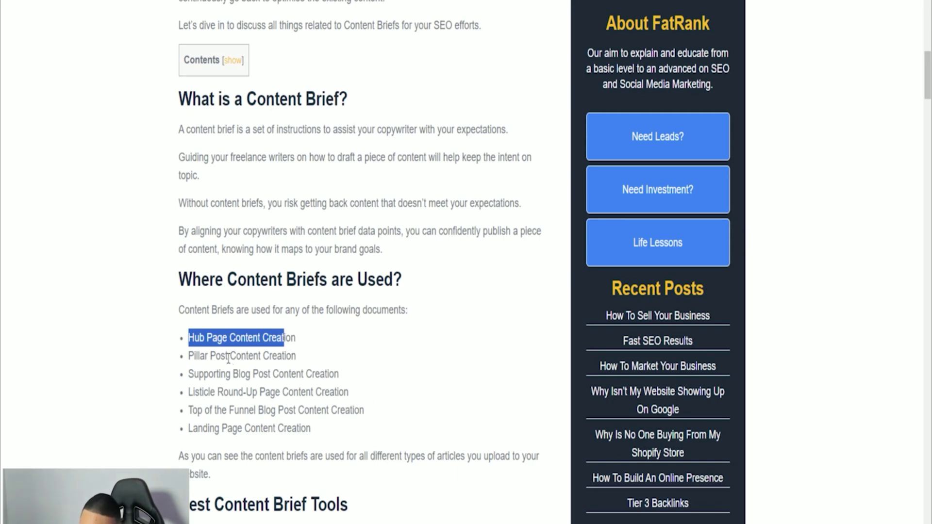
drag(189, 338, 282, 340)
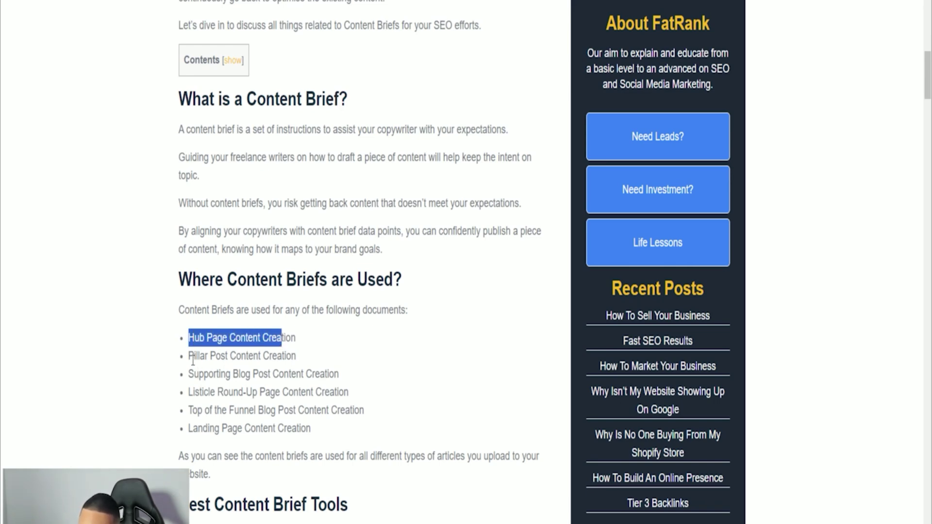
drag(189, 356, 259, 357)
drag(189, 374, 271, 375)
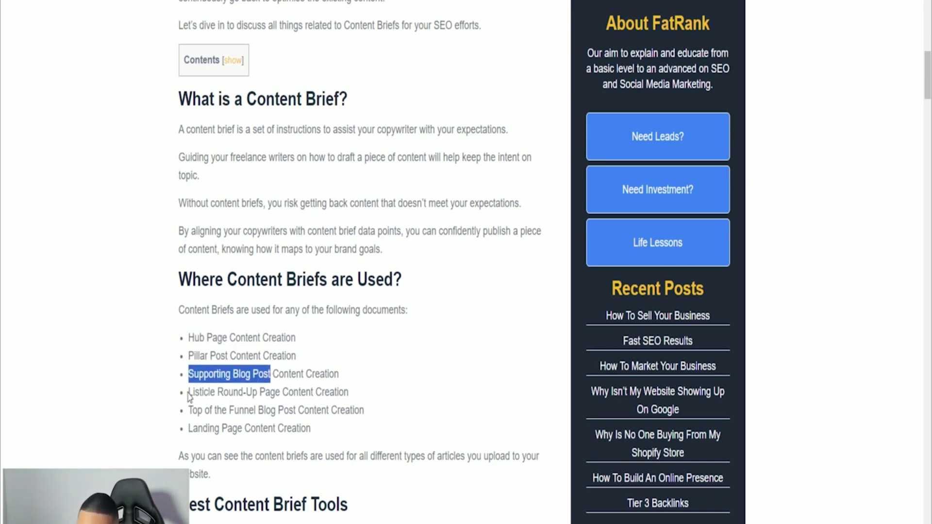
drag(189, 393, 257, 392)
drag(189, 411, 266, 411)
drag(199, 429, 297, 434)
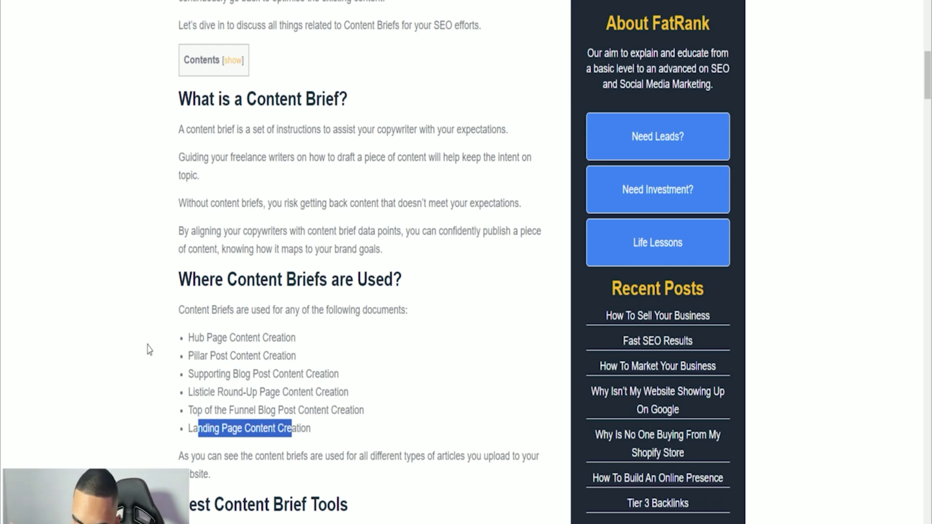
scroll(141, 243, down, 15)
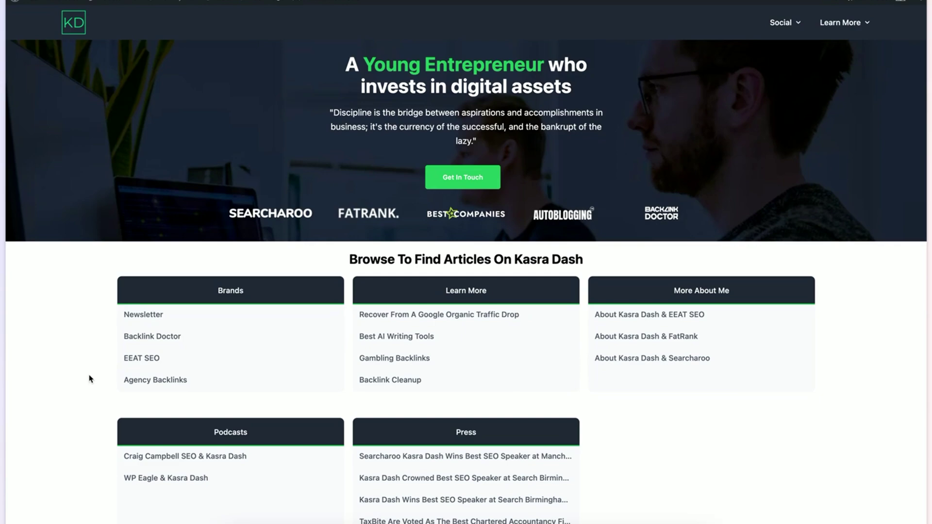
Scroll the Kasra Dash homepage down to its free consult form
scroll(89, 378, down, 5)
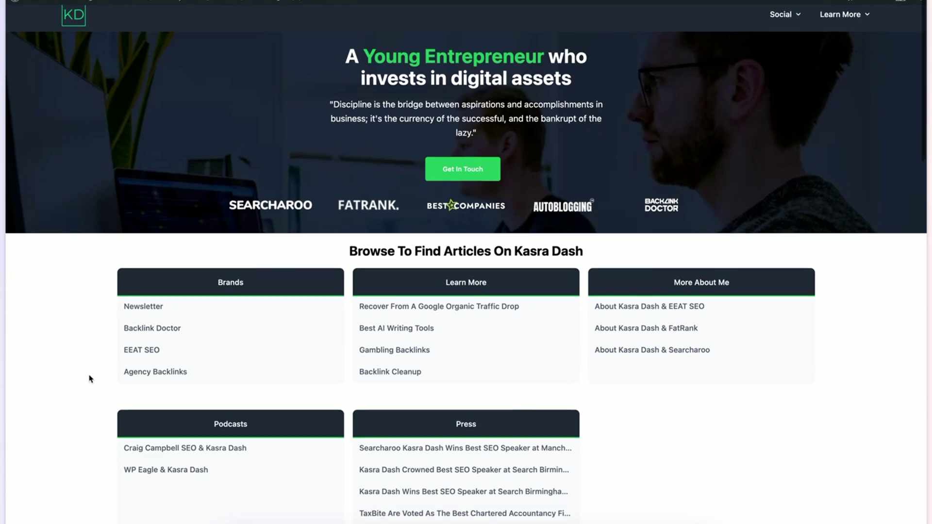
scroll(89, 378, down, 12)
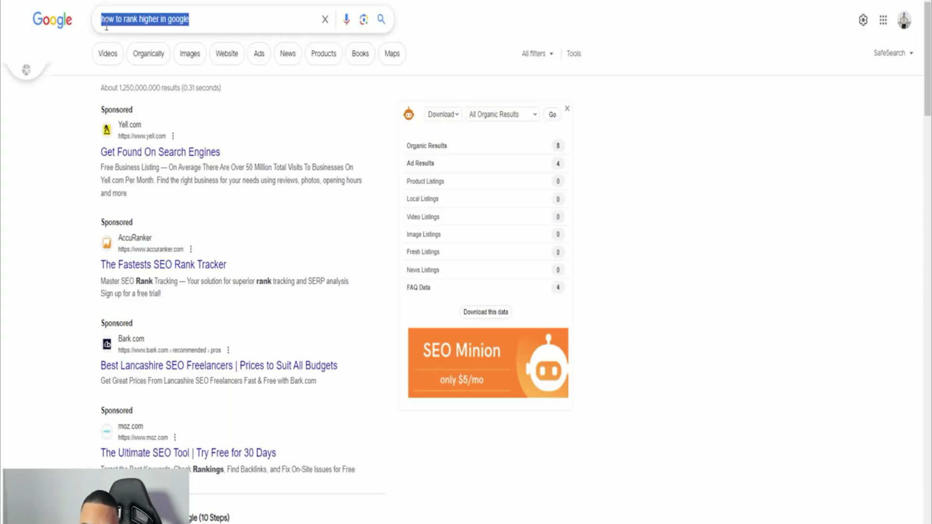
Highlight the 'how to rank higher in google' query and scroll through the top results
click(216, 19)
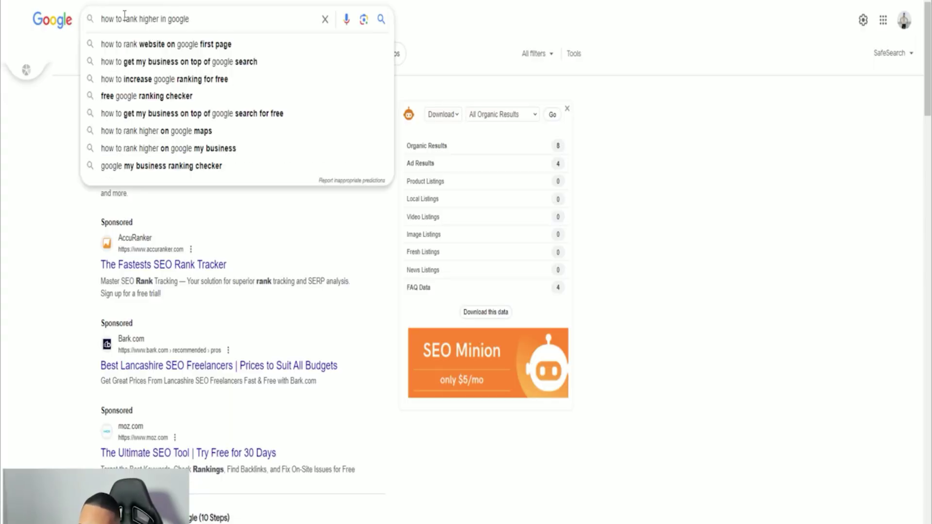
drag(102, 20, 170, 21)
click(28, 247)
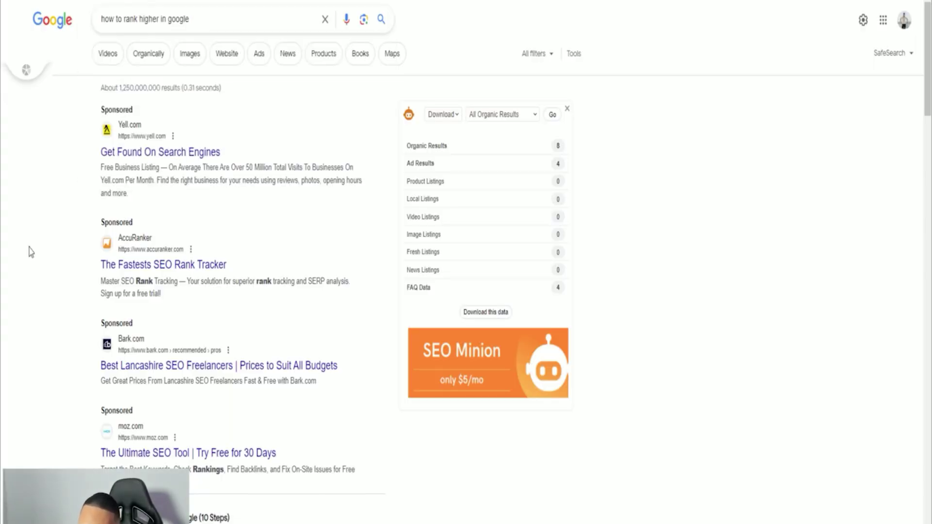
scroll(96, 214, down, 10)
scroll(158, 154, up, 1)
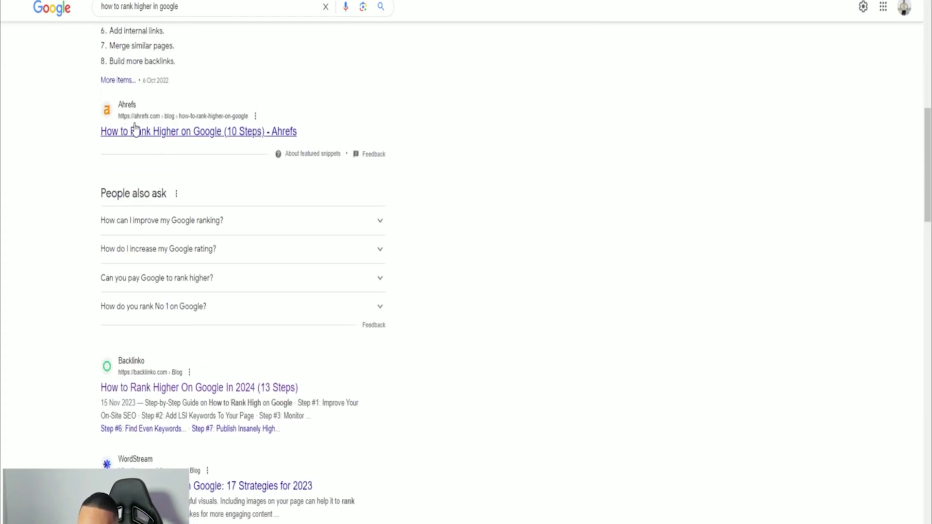
scroll(176, 386, down, 4)
scroll(178, 207, down, 4)
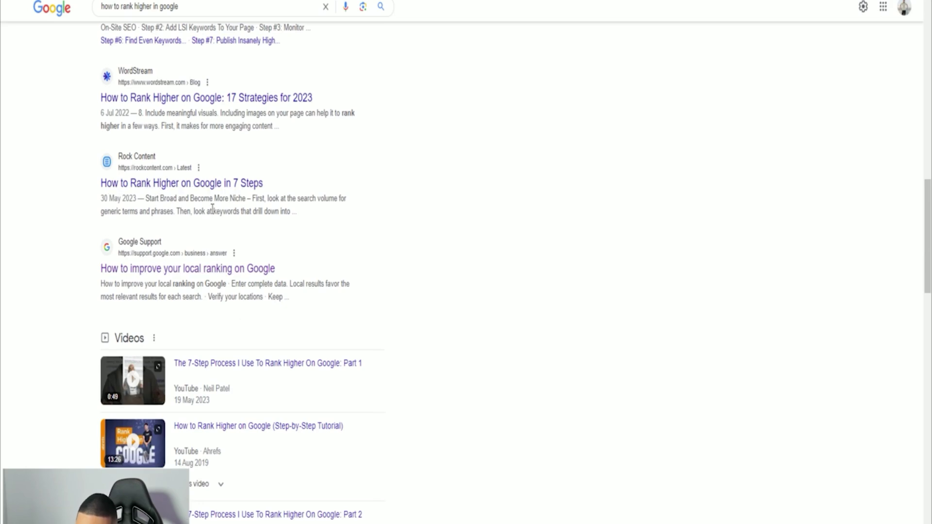
scroll(182, 160, down, 3)
scroll(186, 145, down, 4)
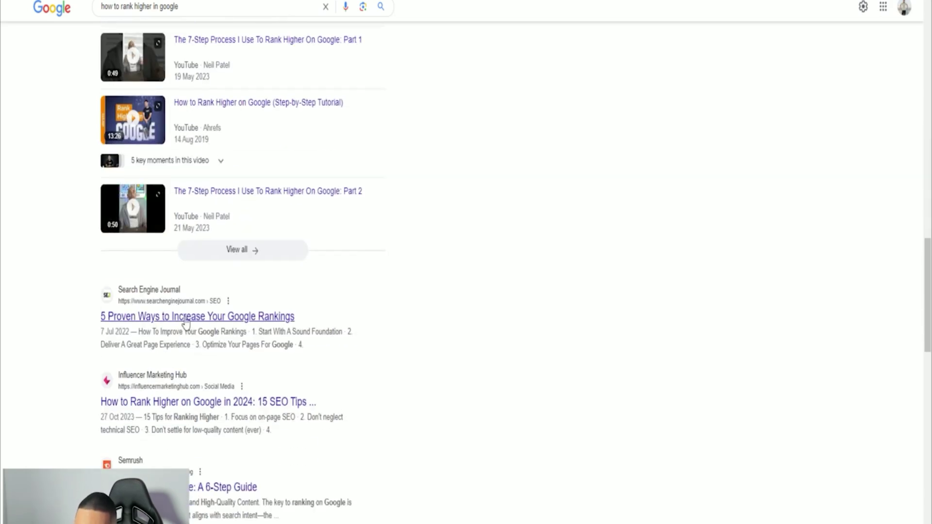
scroll(247, 318, down, 1)
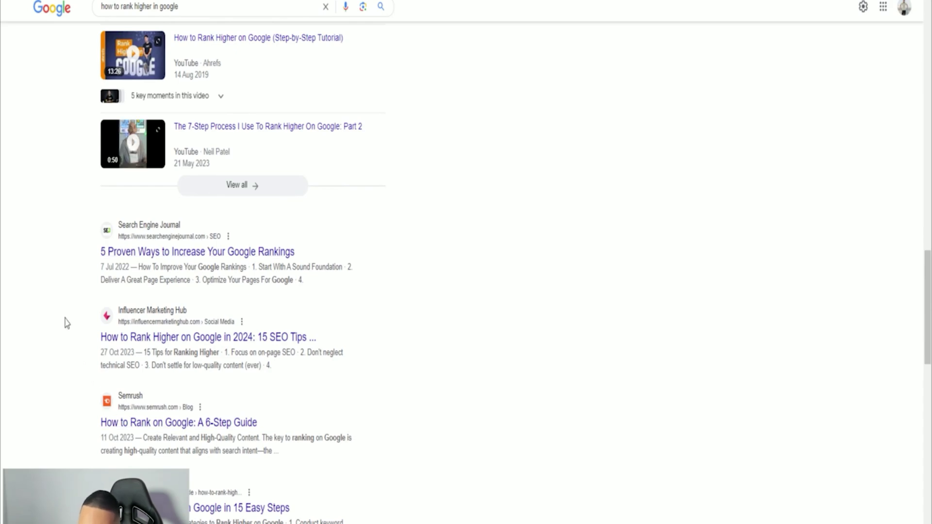
Scroll back and forth over the Ahrefs featured snippet, People also ask and organic listings
scroll(69, 337, up, 9)
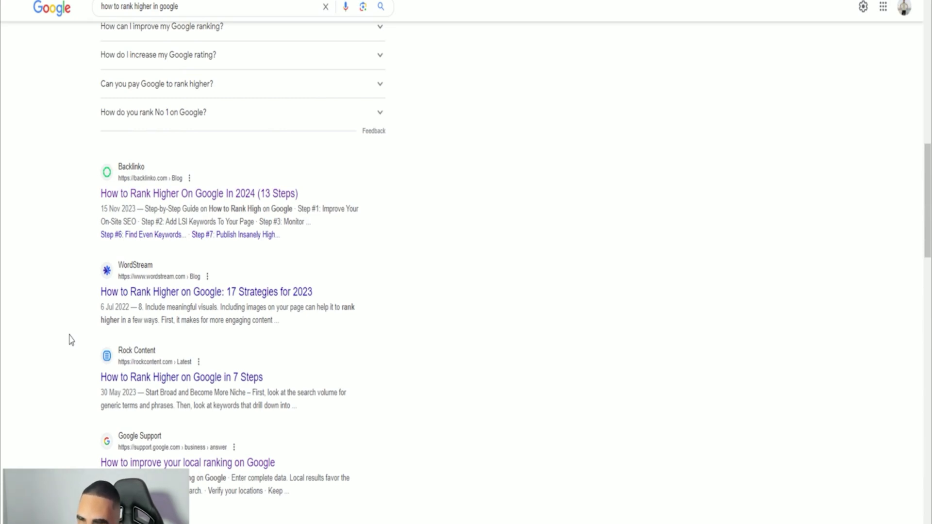
scroll(79, 356, up, 6)
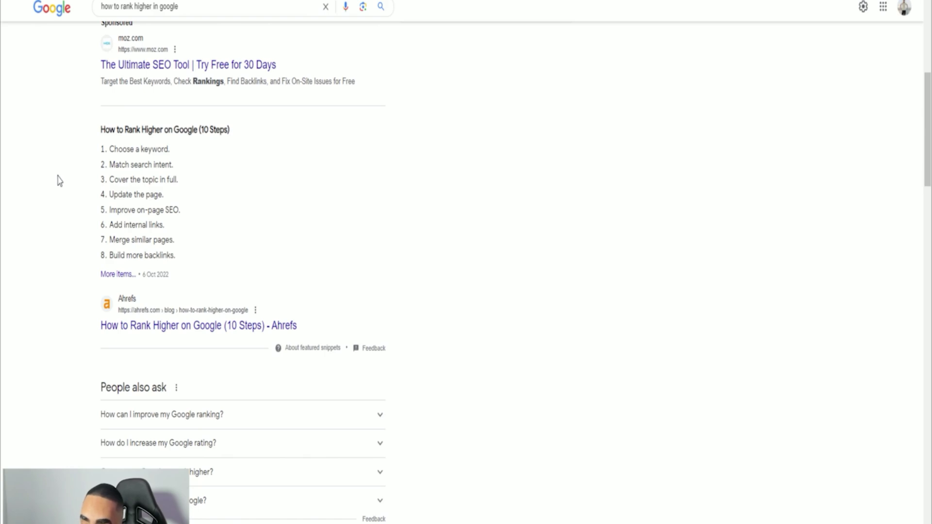
scroll(82, 170, down, 9)
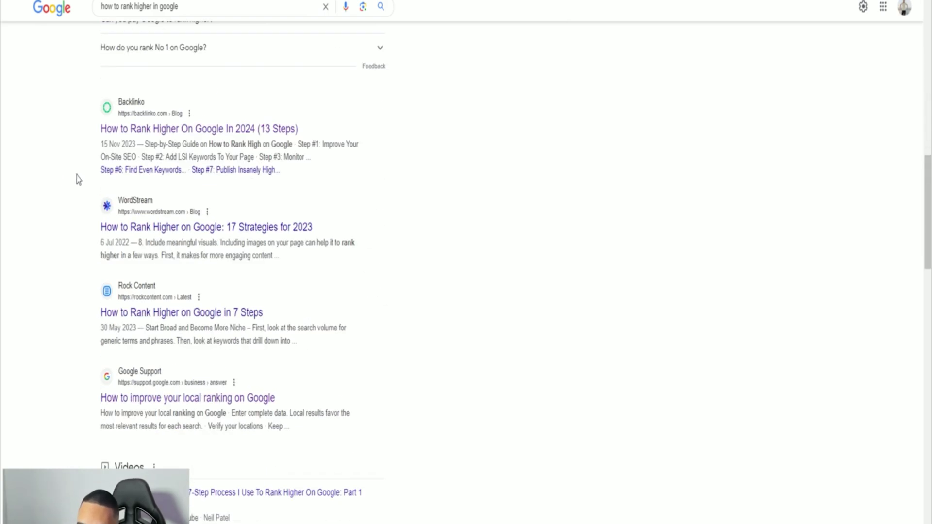
scroll(81, 179, up, 4)
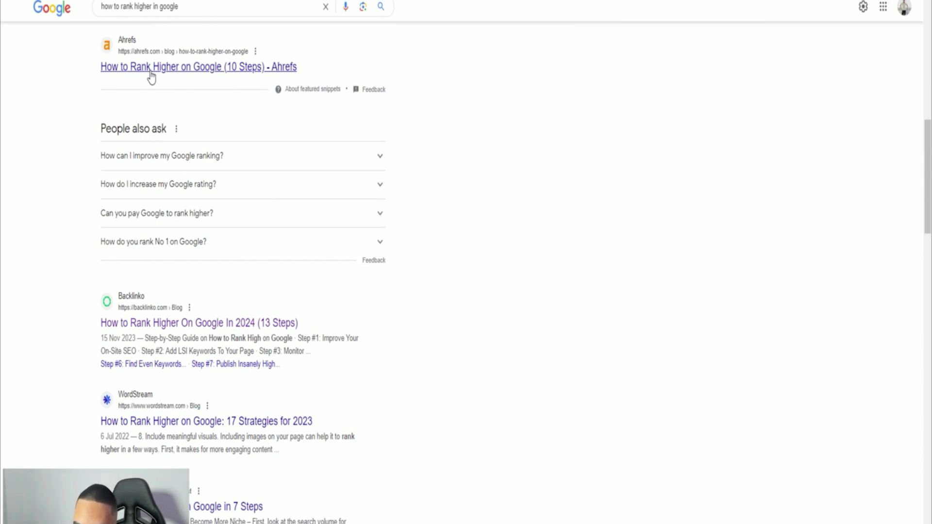
scroll(87, 267, up, 5)
scroll(147, 270, down, 1)
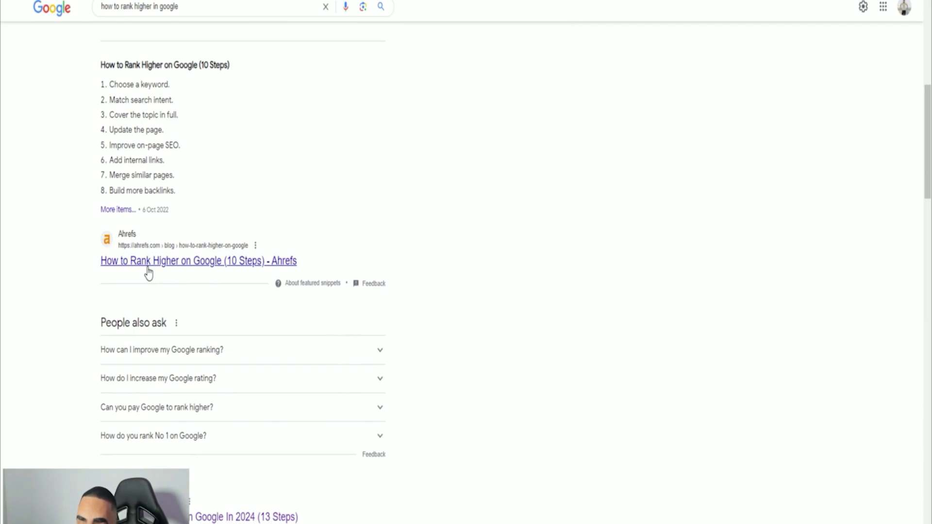
scroll(148, 272, down, 5)
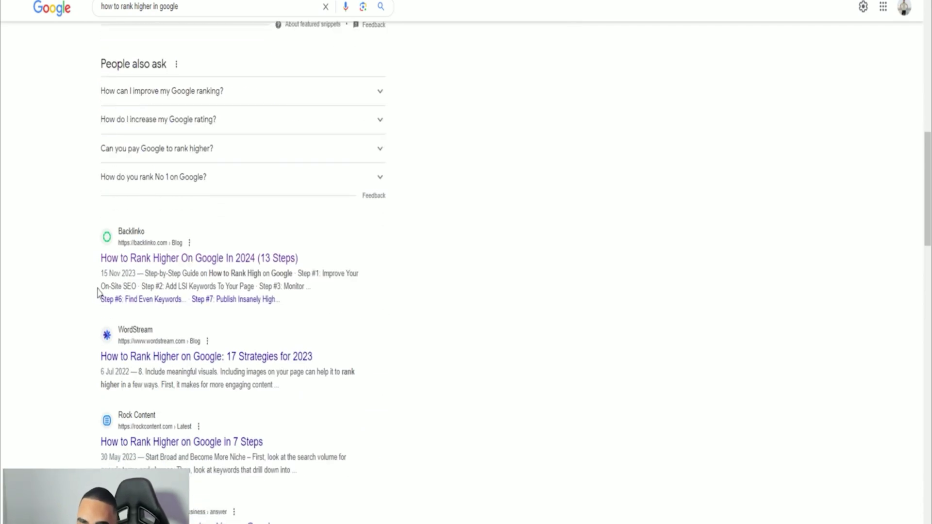
scroll(88, 292, down, 8)
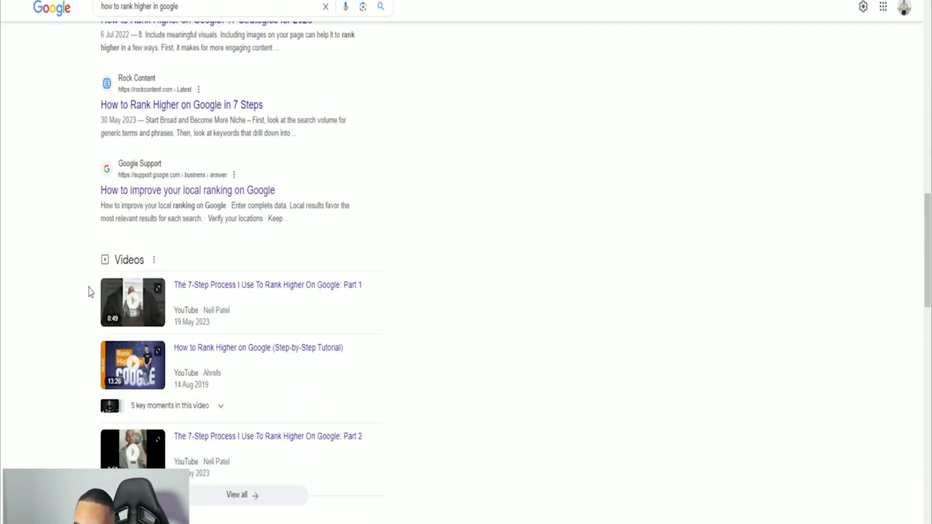
scroll(81, 287, up, 10)
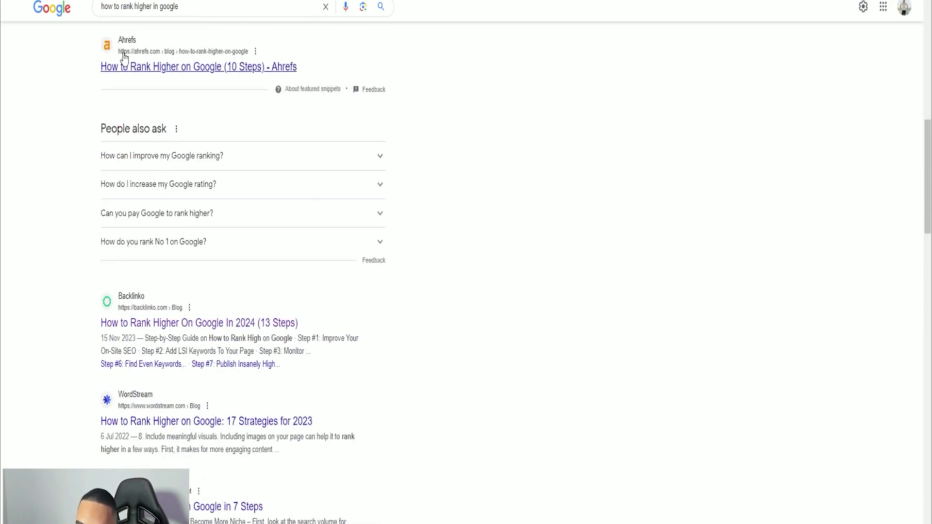
scroll(131, 315, down, 3)
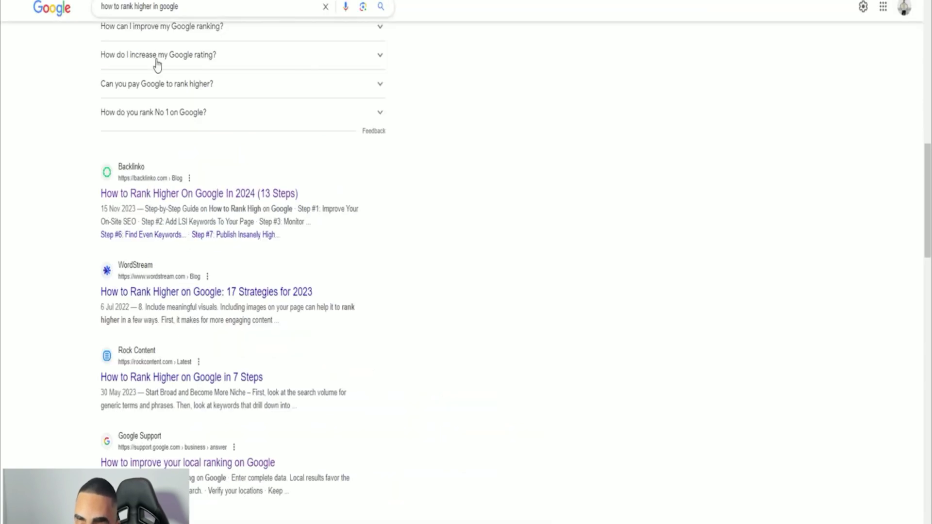
scroll(156, 65, down, 3)
click(182, 340)
scroll(81, 304, down, 4)
scroll(81, 306, down, 7)
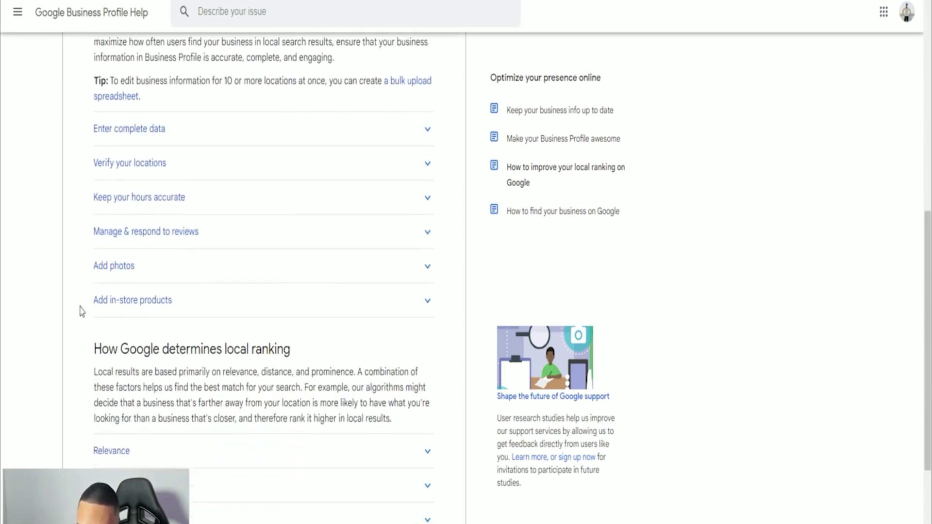
scroll(82, 312, down, 5)
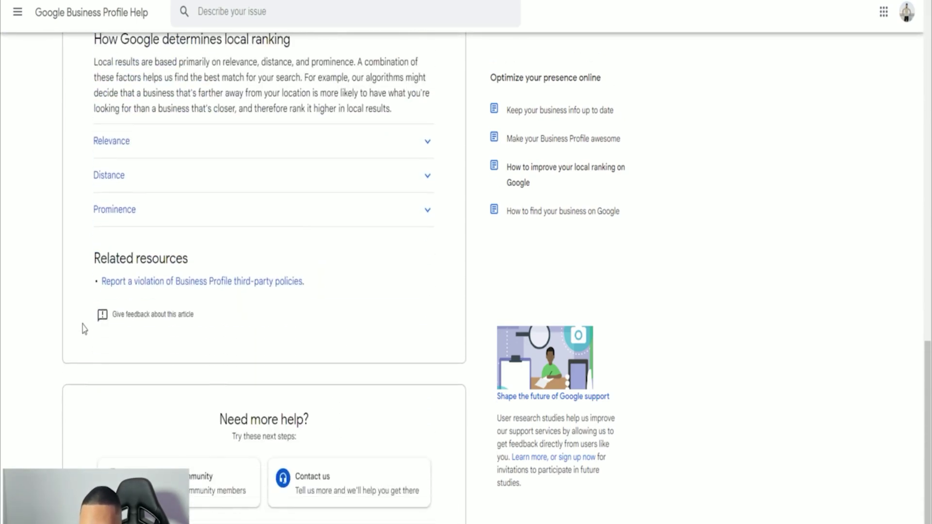
scroll(109, 181, up, 10)
scroll(109, 181, up, 6)
key(alt+Left)
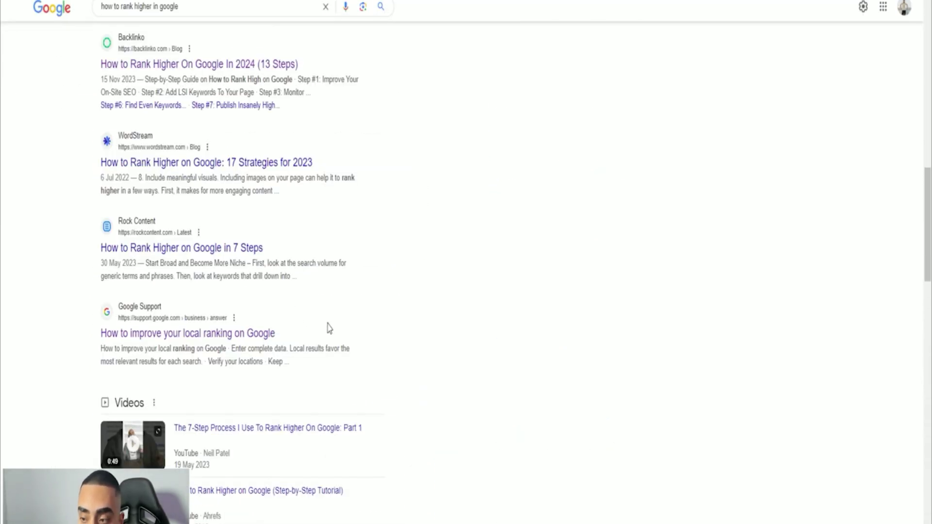
Review the three competitor URLs and the Ahrefs featured snippet's ranking steps
scroll(418, 348, down, 10)
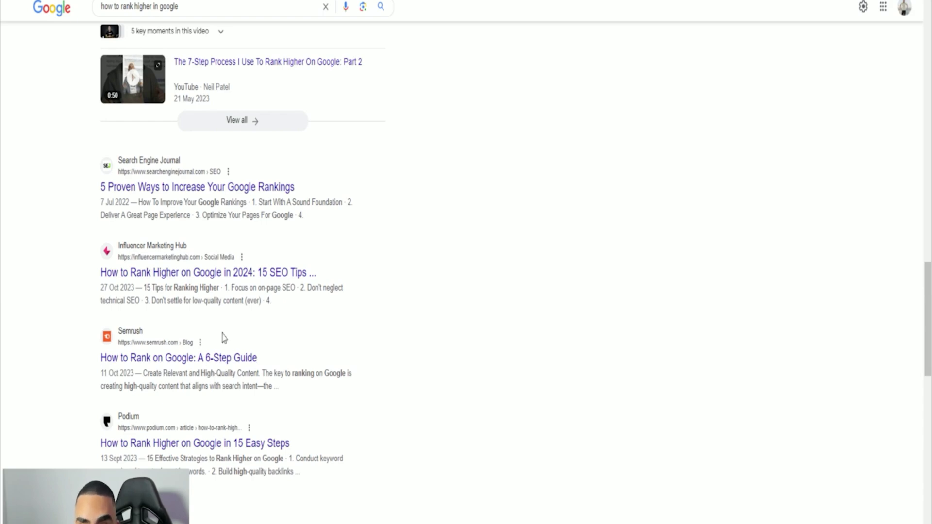
scroll(165, 243, up, 12)
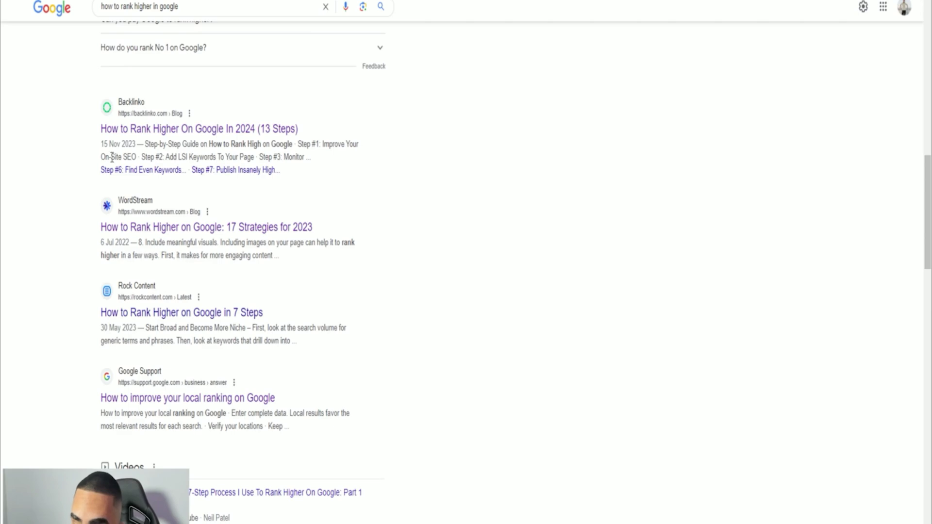
scroll(70, 210, up, 8)
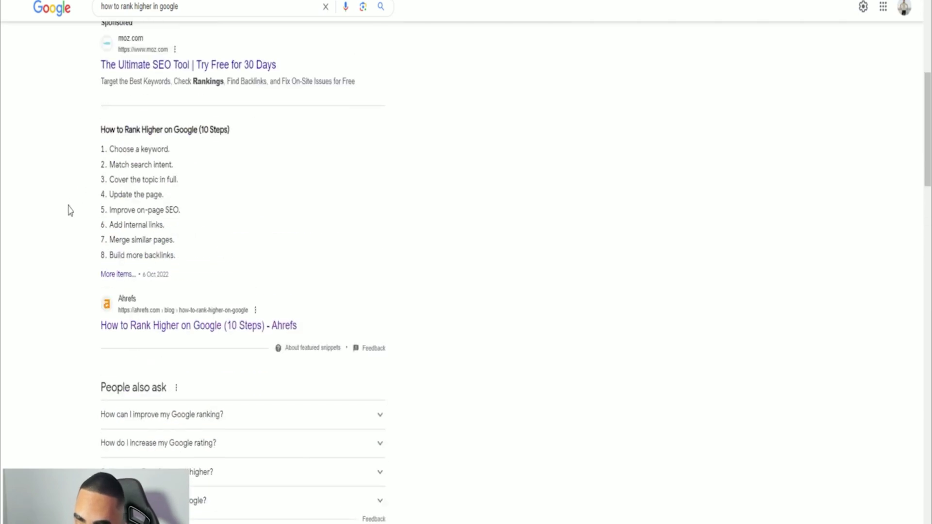
scroll(68, 209, up, 8)
scroll(68, 213, down, 9)
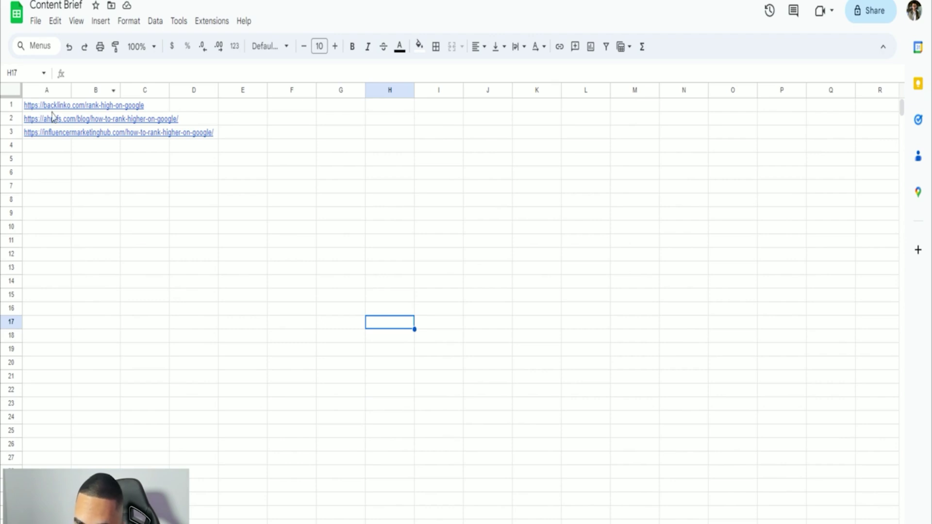
drag(52, 108, 51, 132)
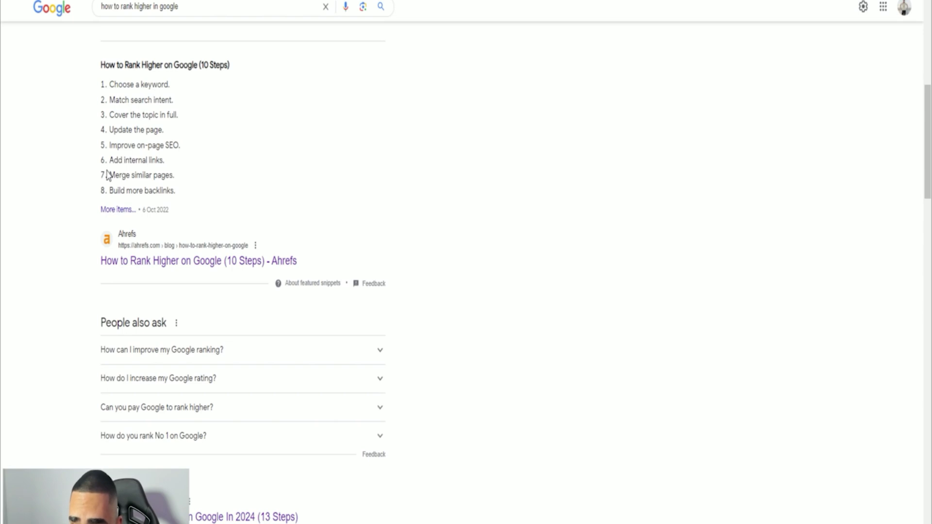
scroll(108, 176, up, 3)
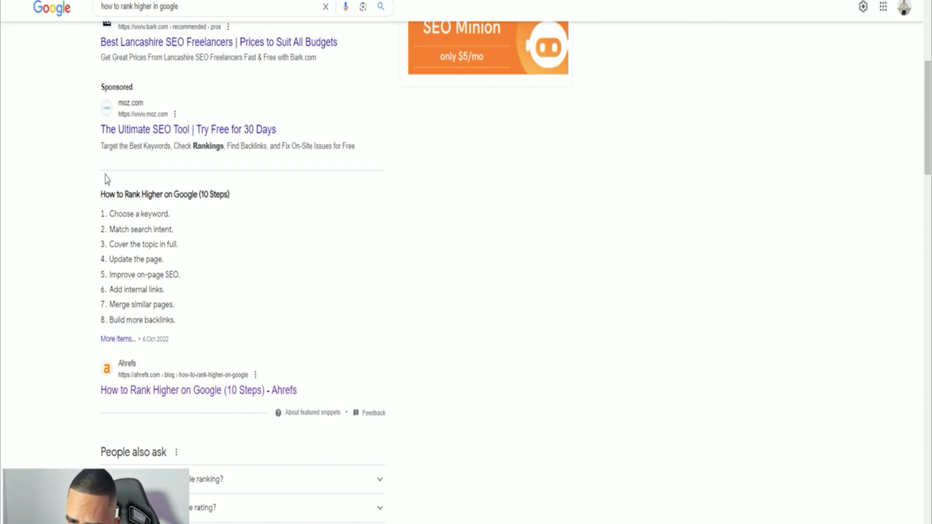
drag(107, 214, 155, 275)
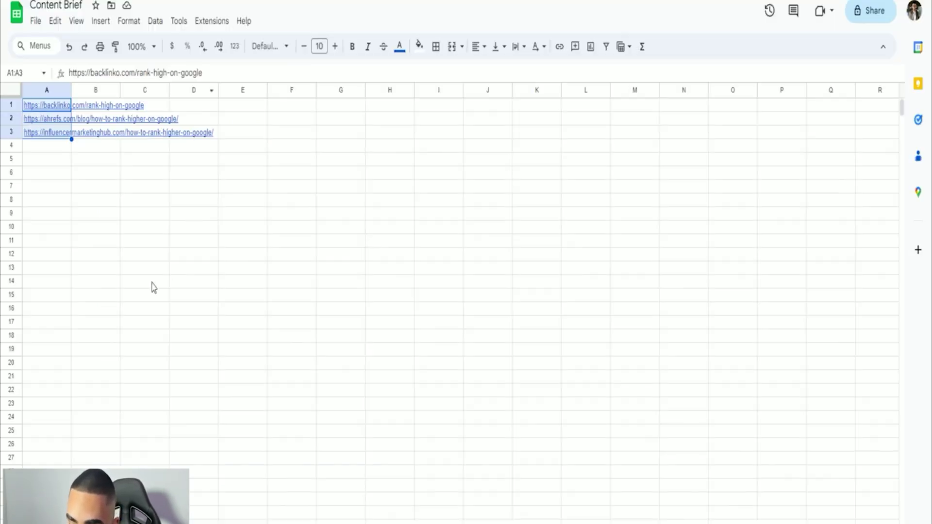
Add '|//H6' to the A2 IMPORTXML formula so it imports h1–h6 headings
click(116, 270)
drag(57, 107, 57, 168)
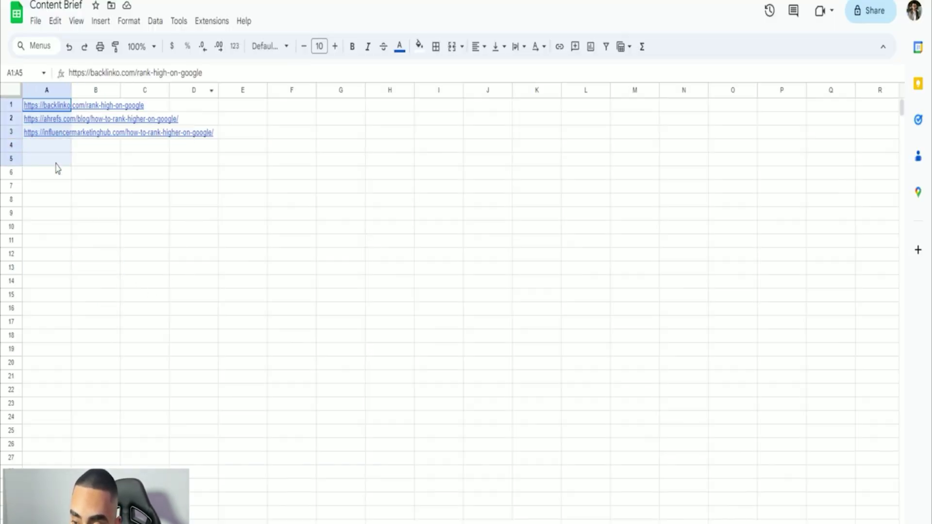
click(116, 203)
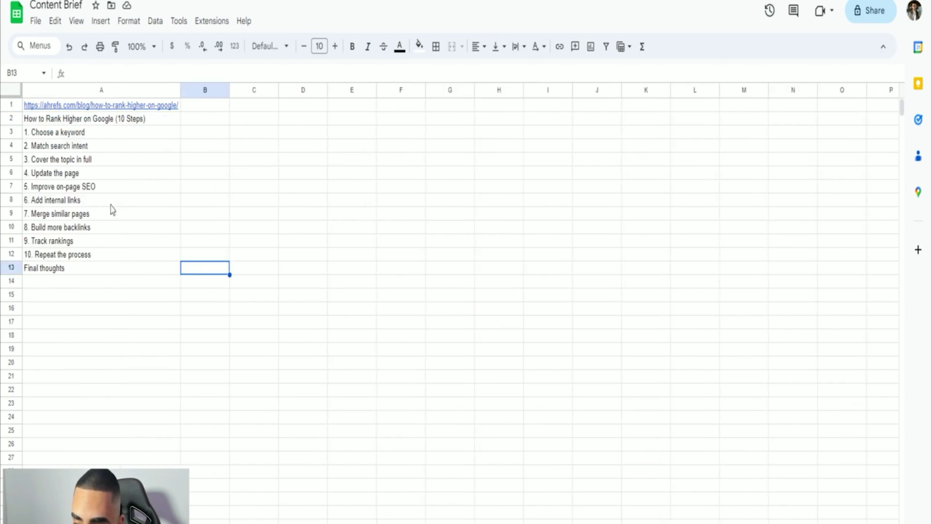
click(111, 118)
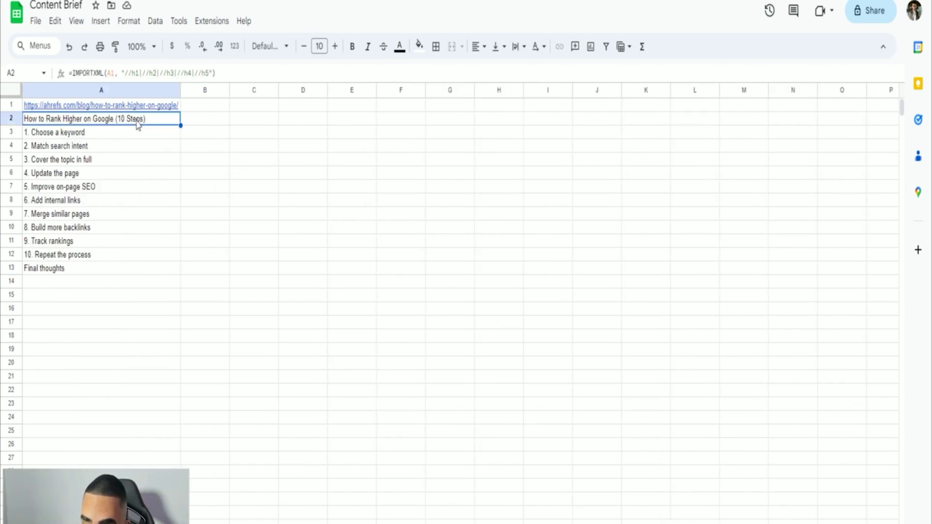
drag(70, 72, 119, 73)
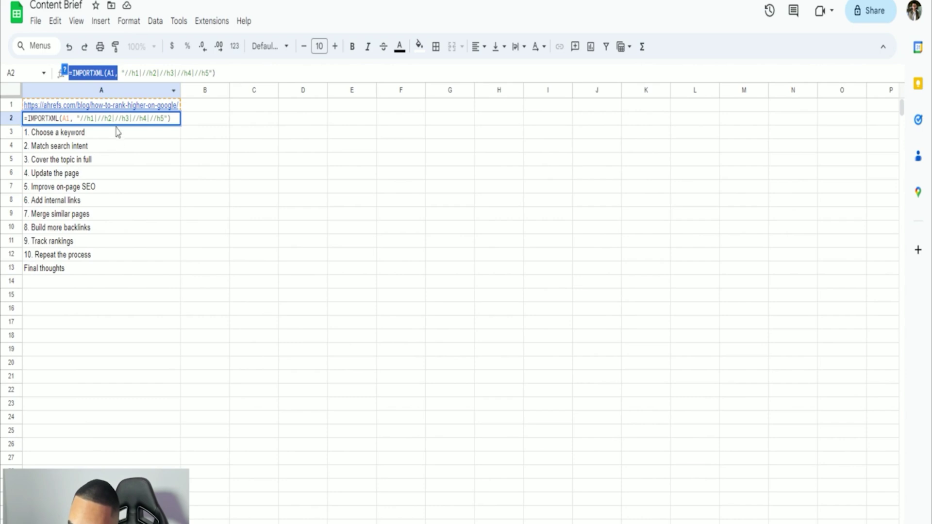
mouse_move(110, 110)
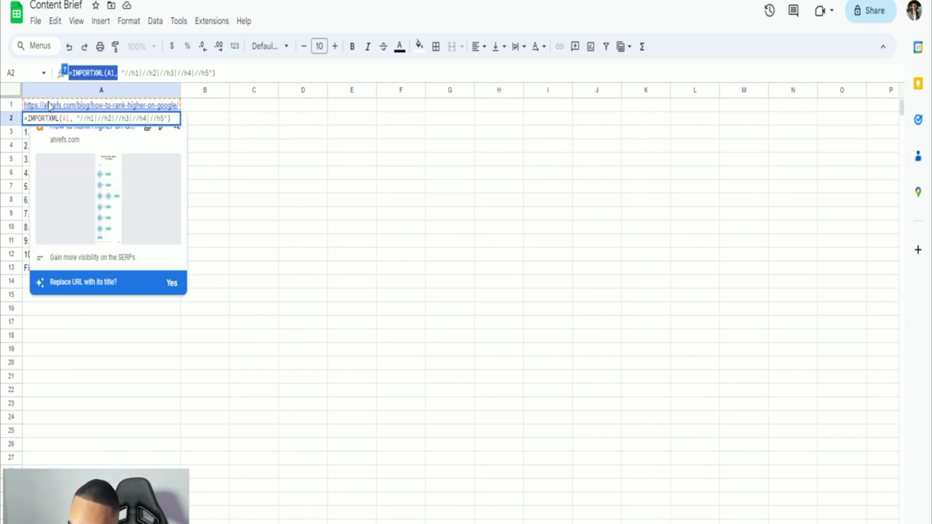
drag(124, 72, 210, 74)
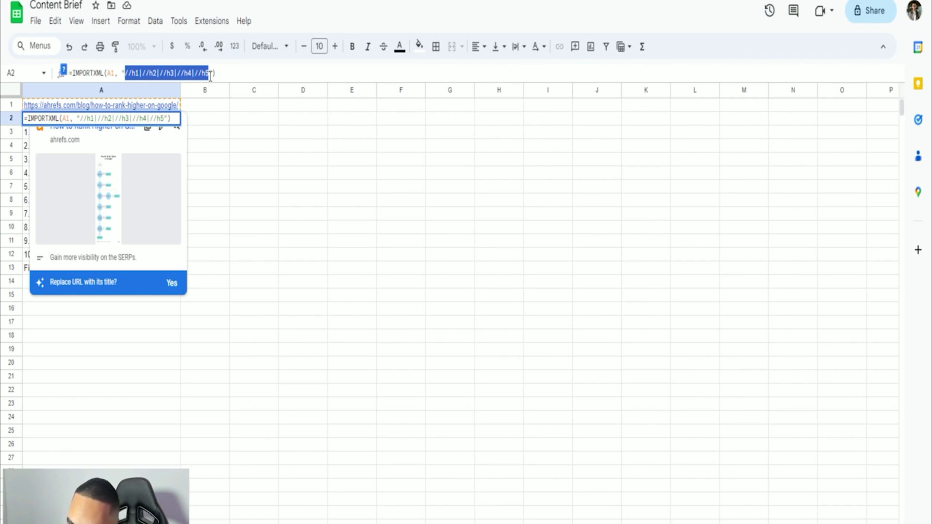
click(208, 72)
text(|//H6)
key(Return)
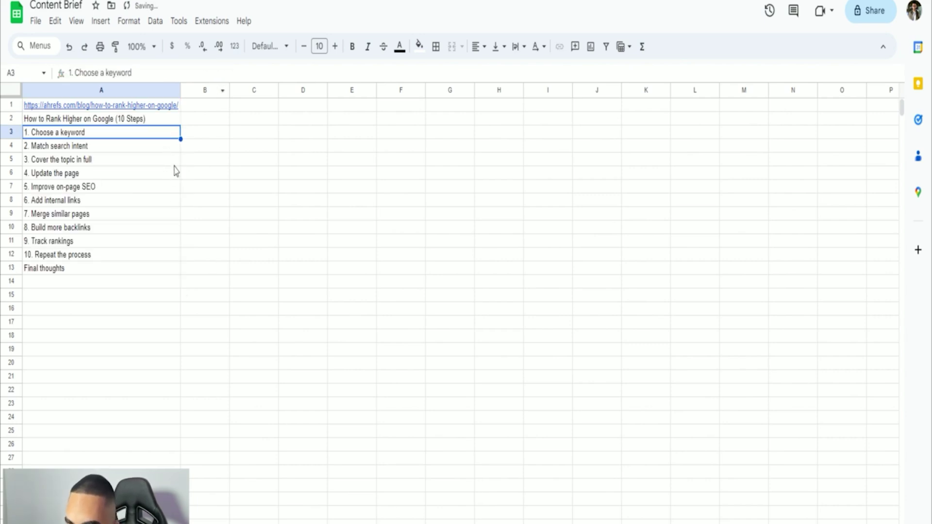
Select the imported Ahrefs, Backlinko and Influencer Marketing Hub headings in columns A–C
drag(117, 277, 108, 103)
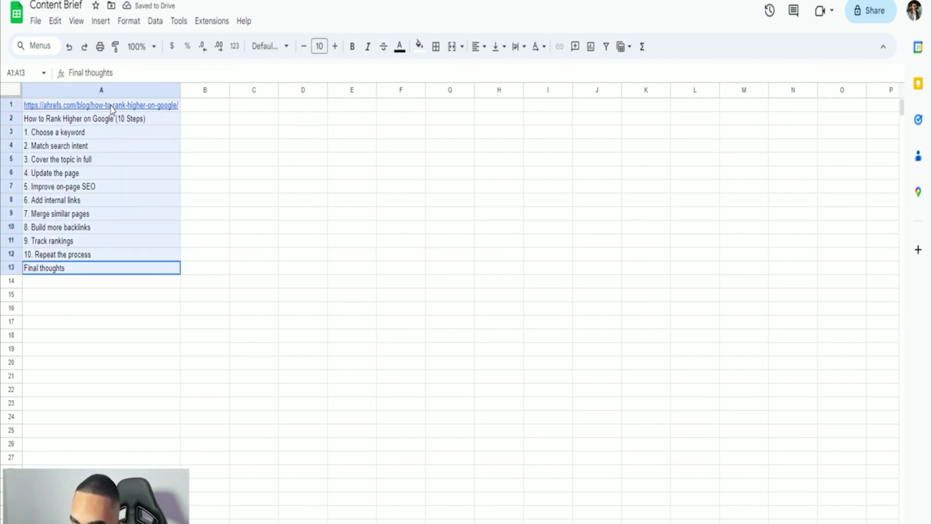
click(235, 175)
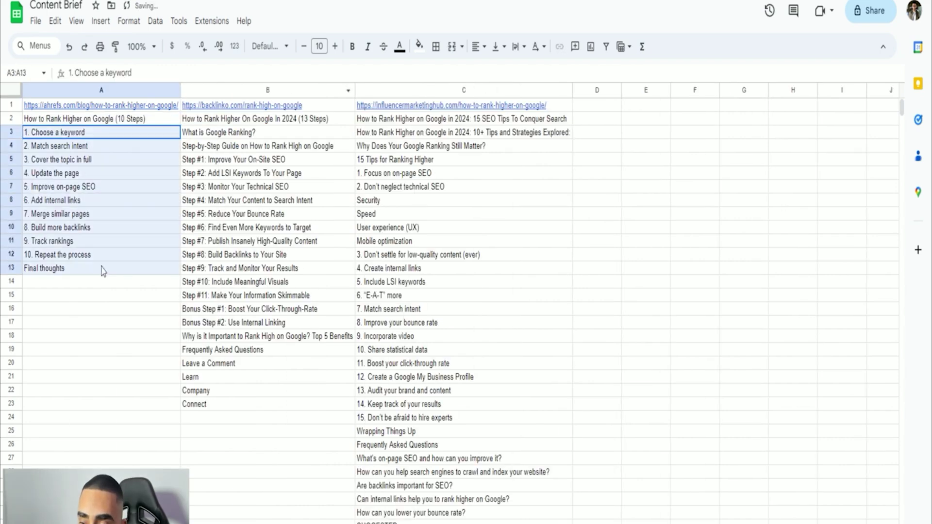
click(100, 374)
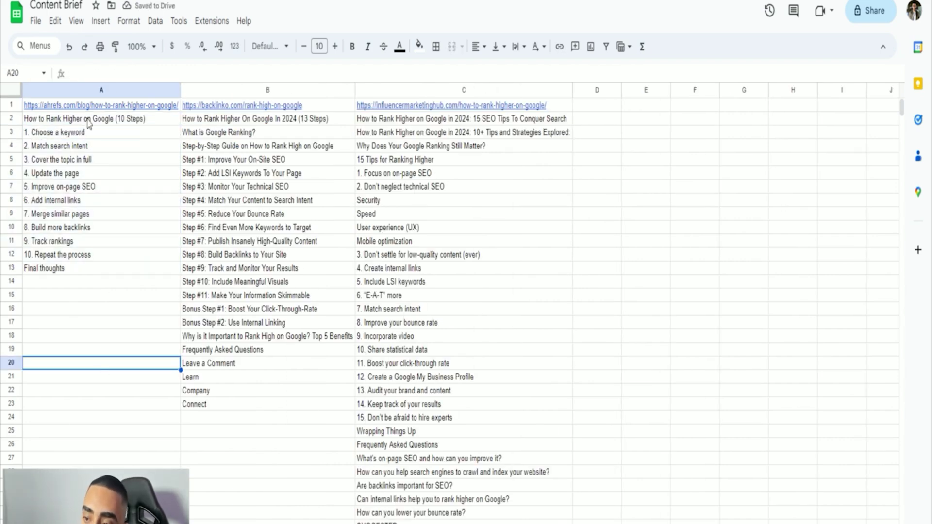
drag(89, 124, 135, 267)
drag(231, 123, 247, 284)
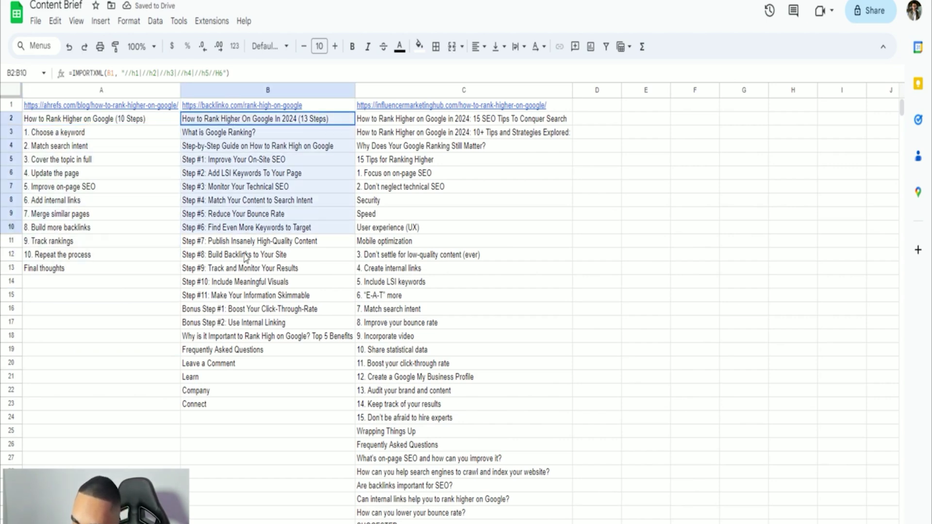
drag(247, 324, 252, 407)
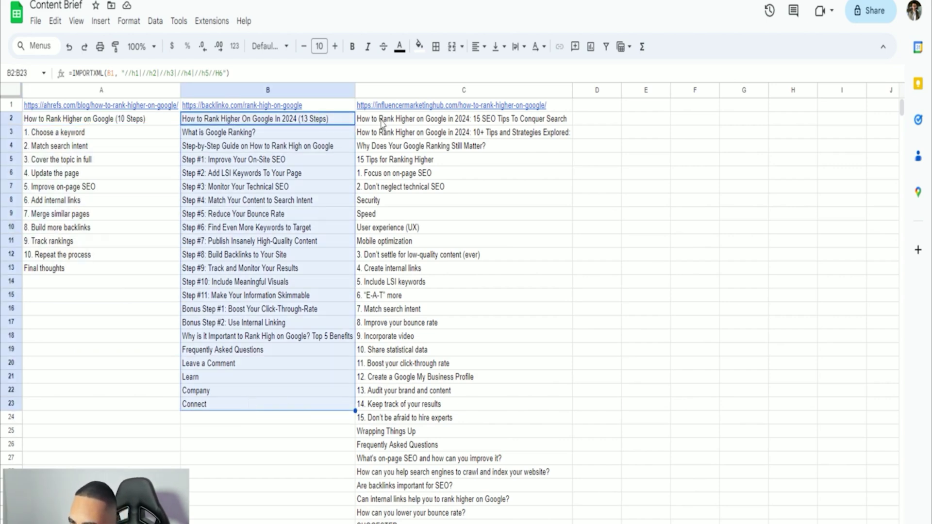
drag(382, 124, 407, 336)
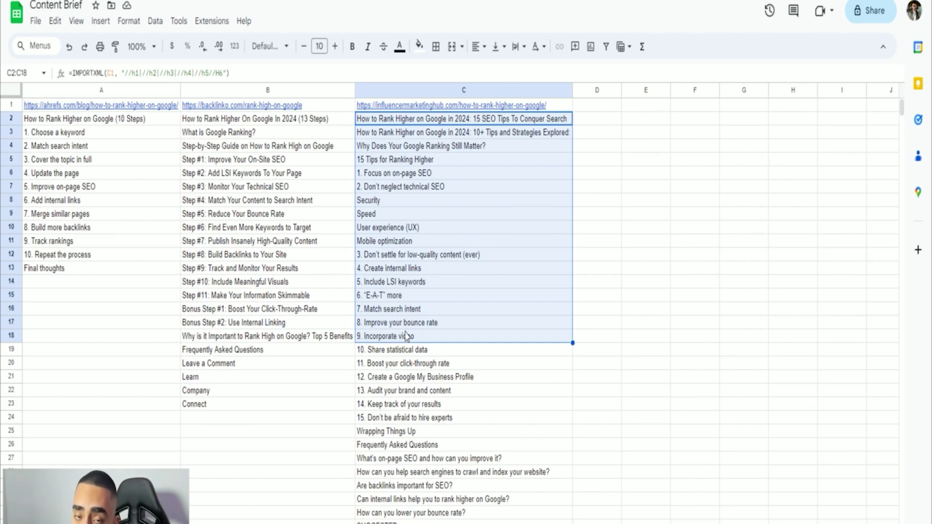
scroll(406, 335, down, 5)
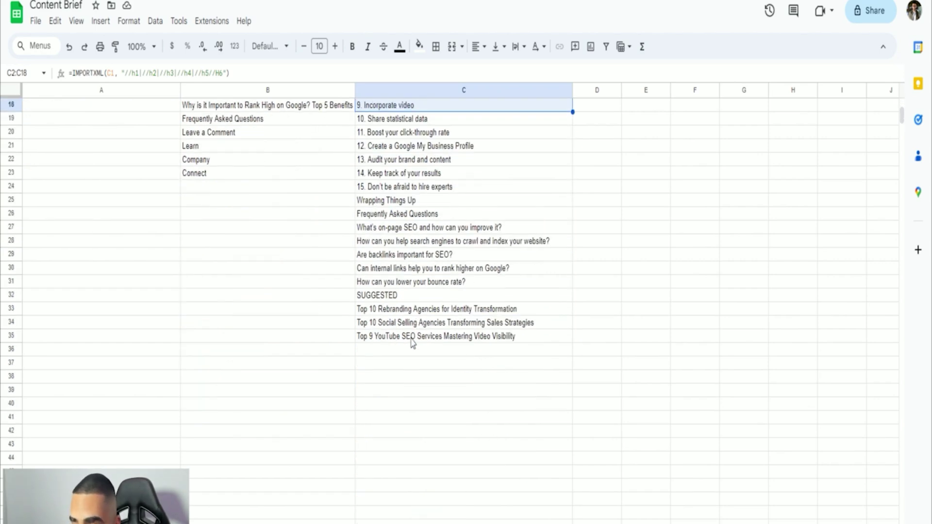
scroll(413, 342, up, 5)
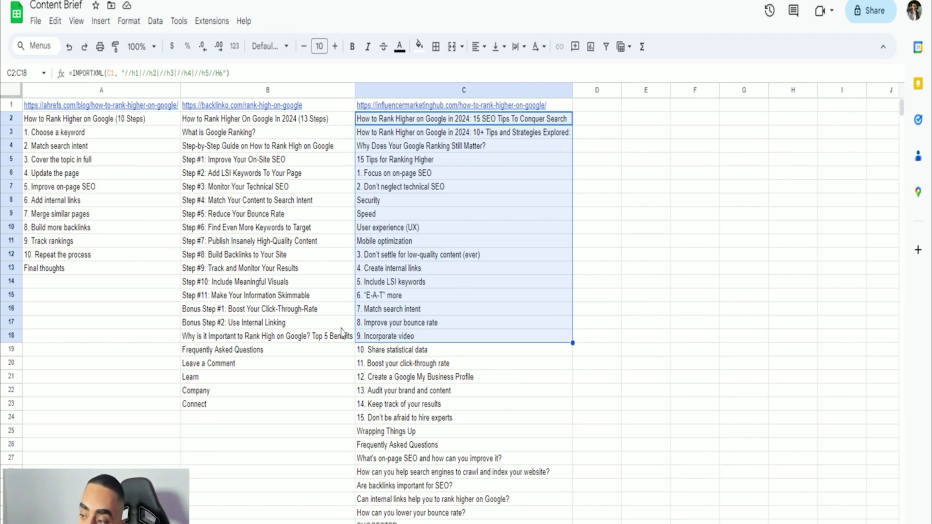
drag(127, 133, 101, 257)
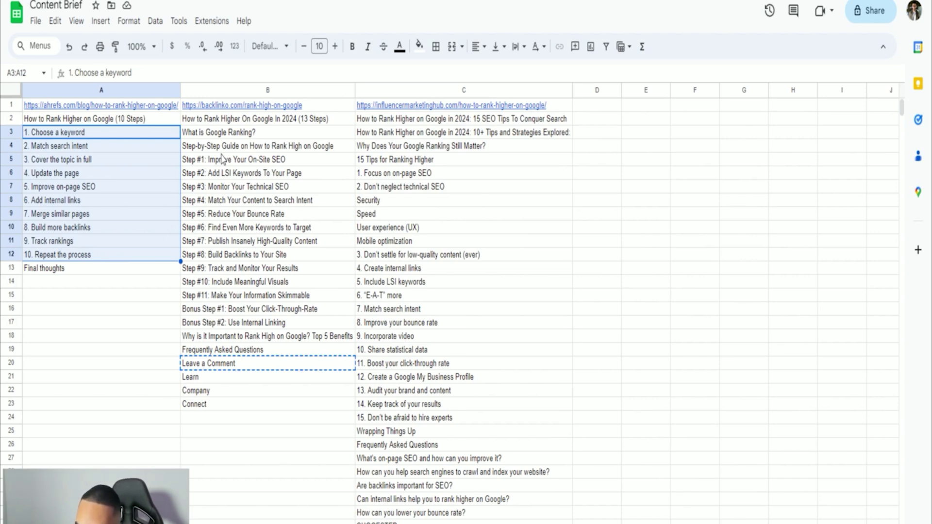
click(214, 367)
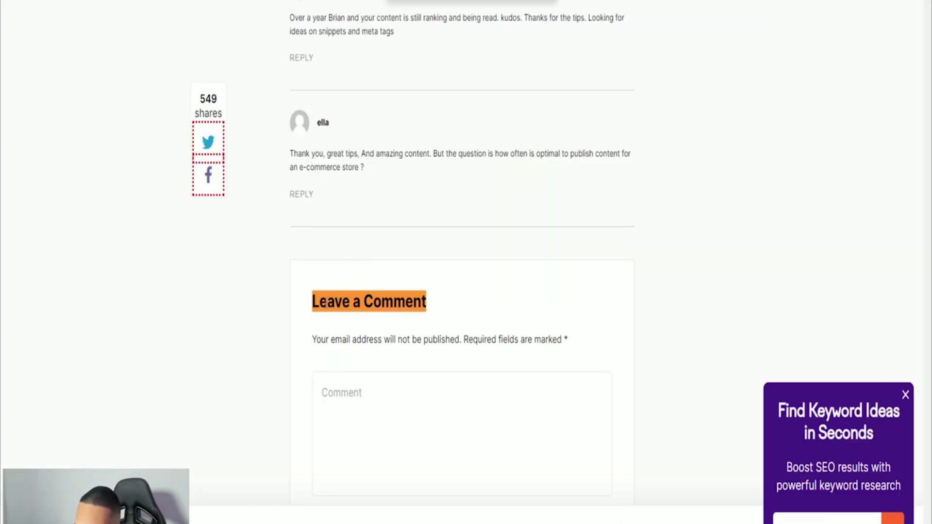
drag(313, 301, 573, 337)
click(391, 294)
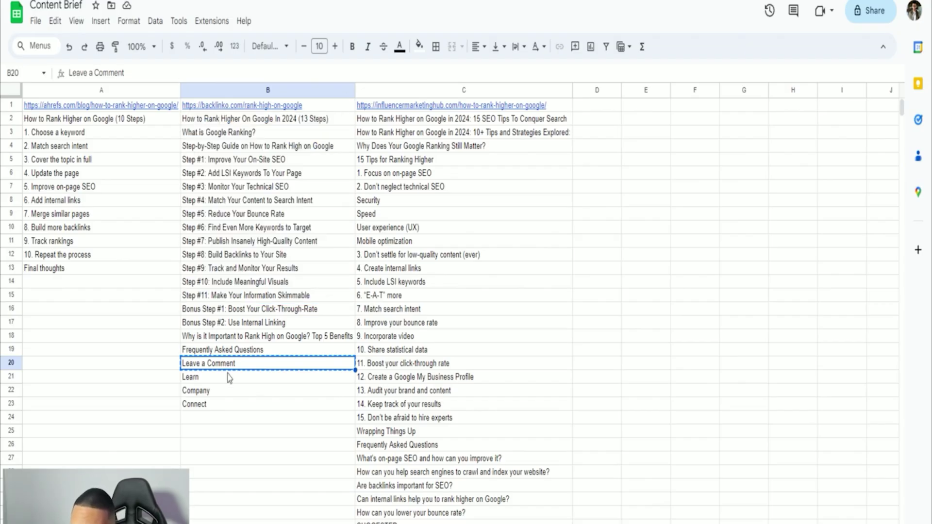
scroll(379, 342, down, 4)
scroll(437, 321, up, 4)
scroll(489, 232, down, 2)
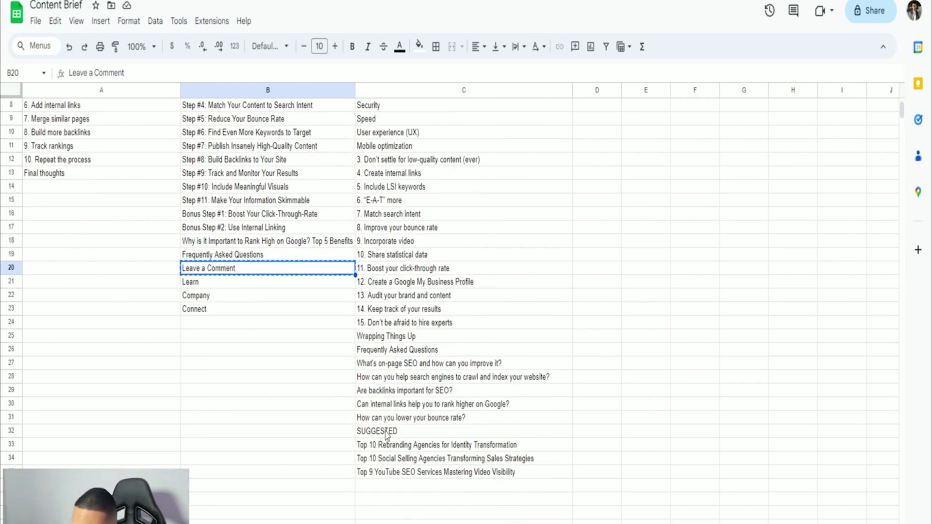
click(367, 448)
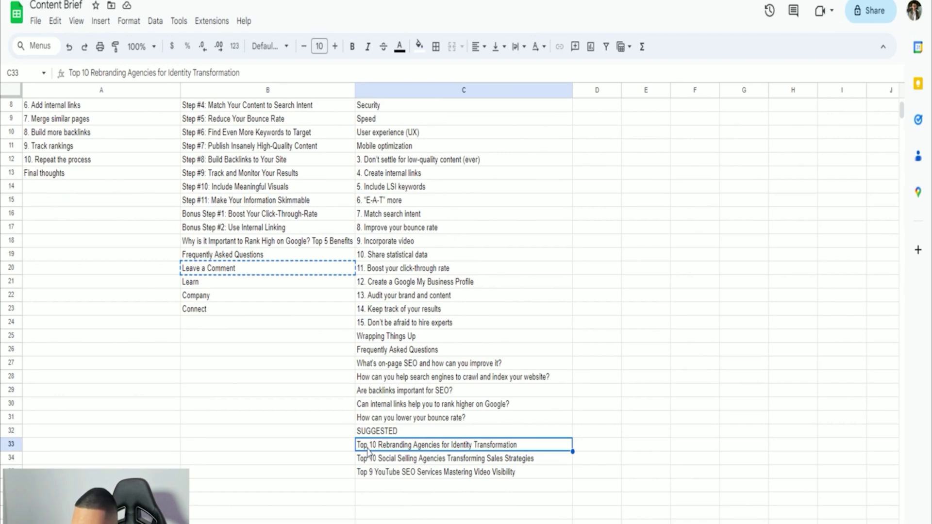
key(ctrl+c)
scroll(412, 400, up, 3)
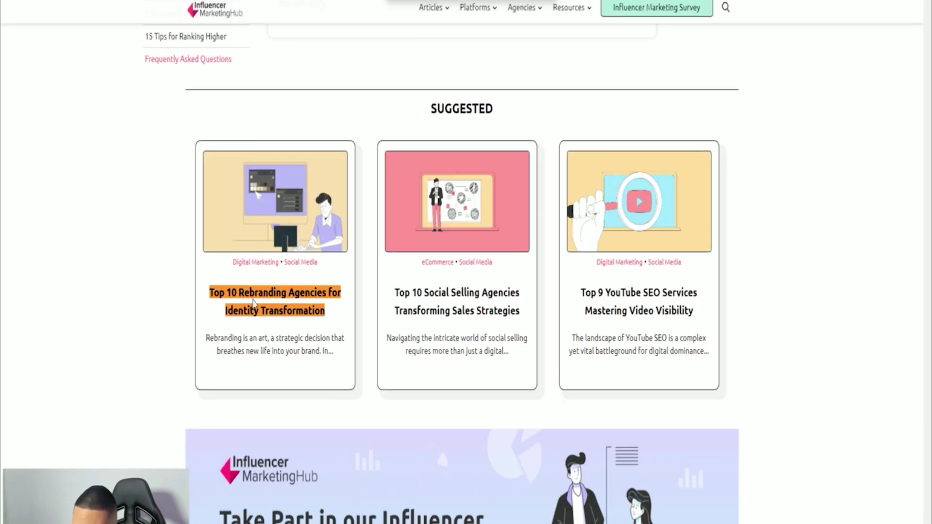
key(ctrl+w)
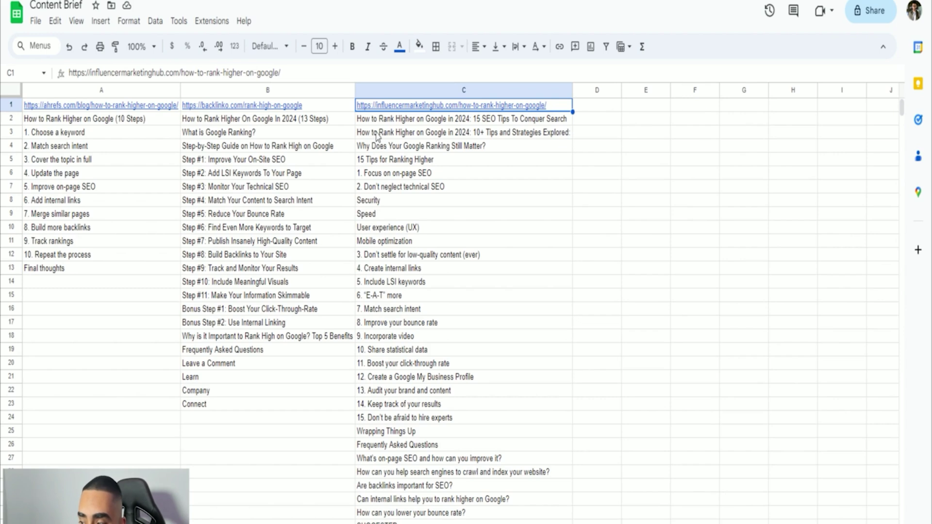
drag(376, 134, 404, 313)
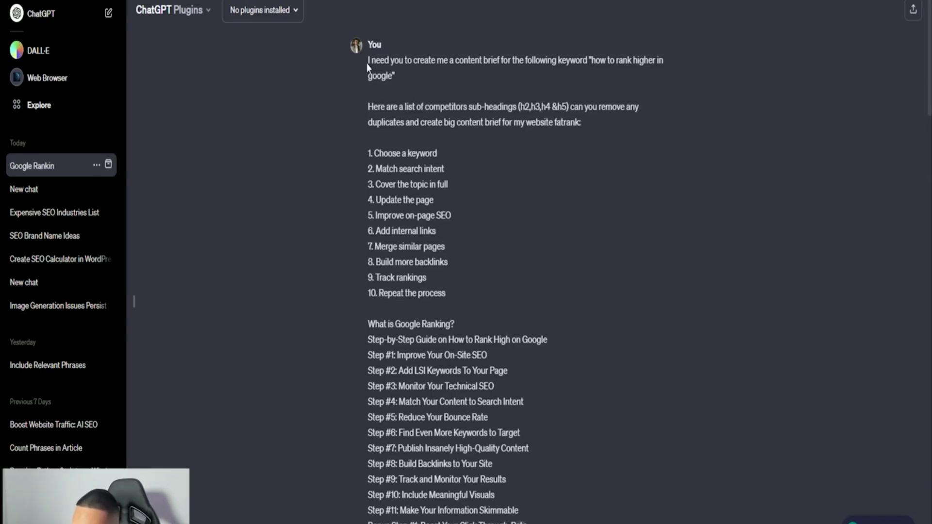
Review the prompt requesting a content brief without duplicate subheadings, then scroll to ChatGPT's brief
drag(371, 60, 569, 88)
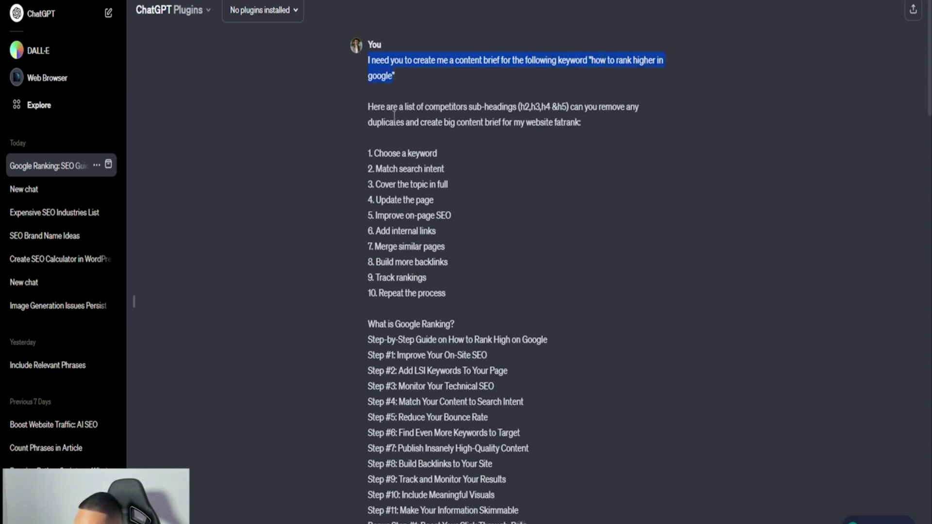
drag(369, 106, 542, 121)
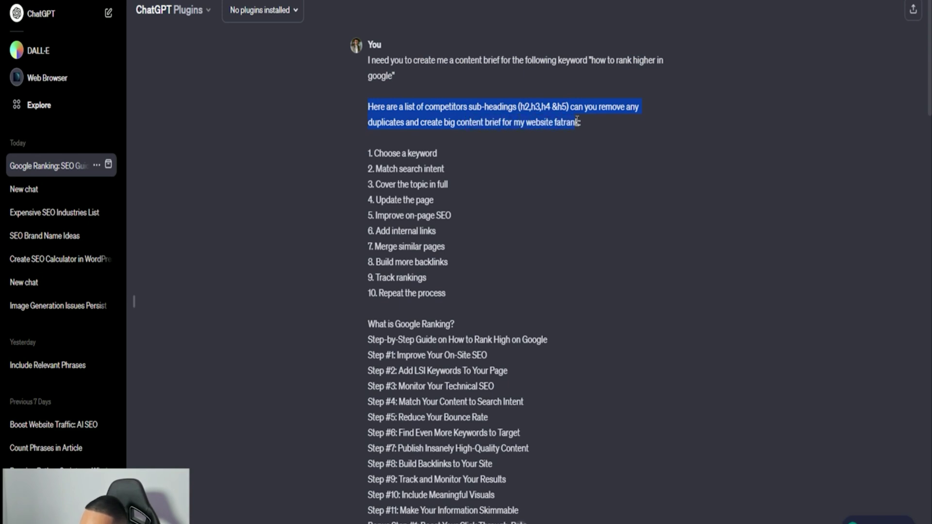
click(373, 154)
scroll(373, 154, down, 3)
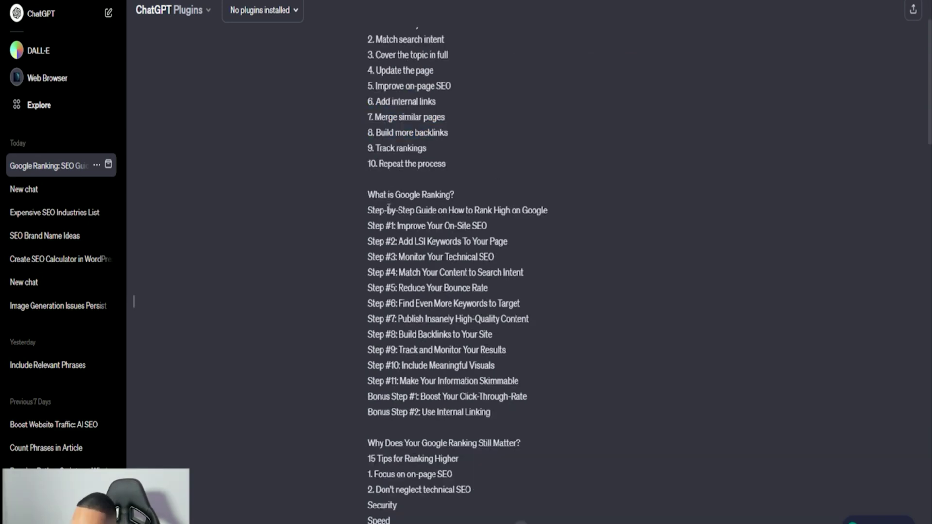
scroll(377, 158, up, 3)
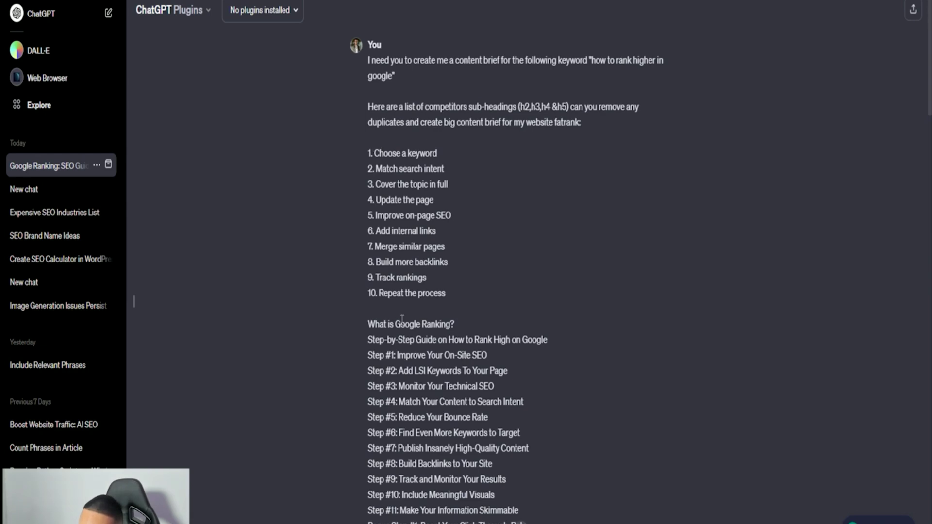
scroll(409, 330, down, 10)
scroll(411, 337, up, 8)
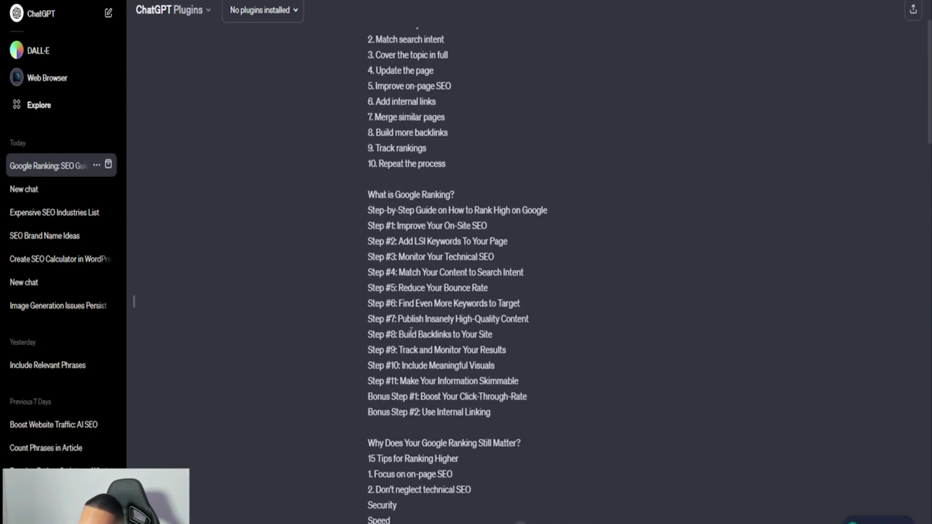
scroll(412, 330, down, 15)
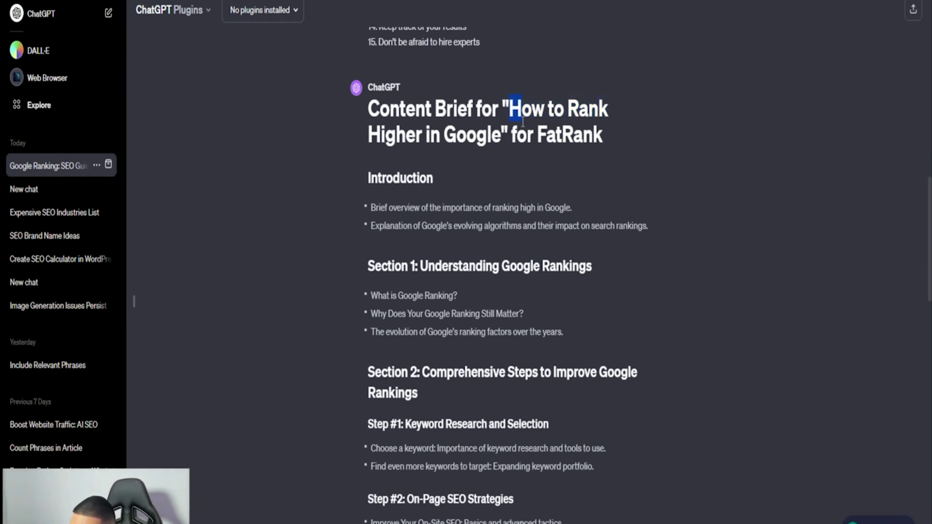
Highlight the brief's title, Introduction, Section 1 heading and its three bullets
drag(519, 136, 518, 137)
drag(369, 179, 431, 228)
drag(368, 266, 510, 268)
drag(371, 296, 571, 336)
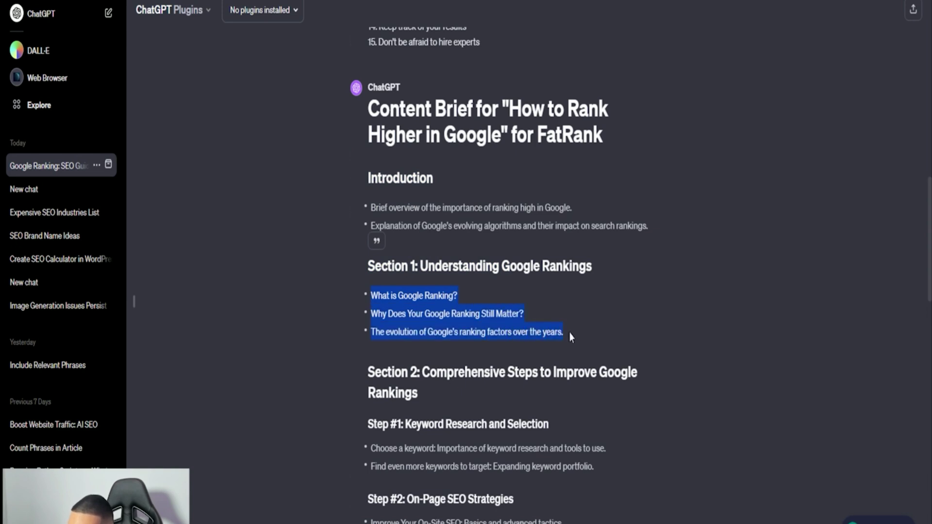
click(459, 334)
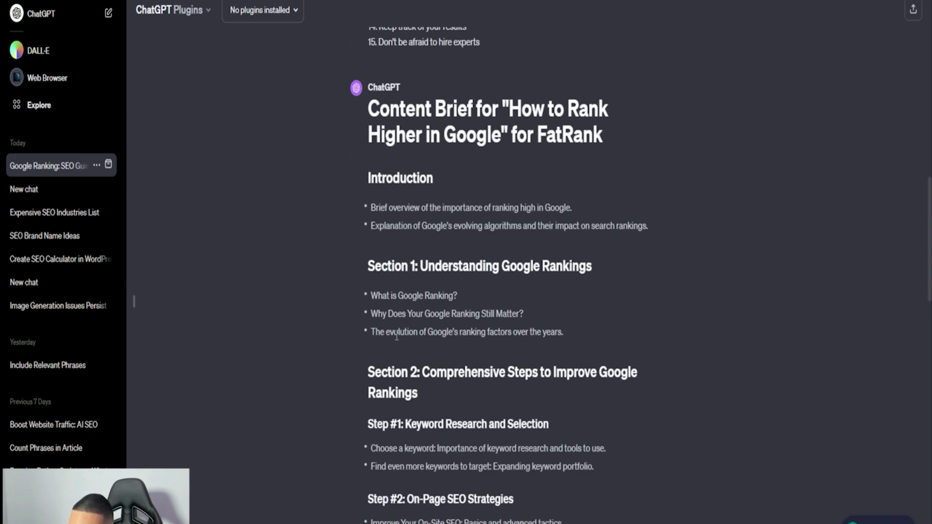
scroll(493, 327, down, 5)
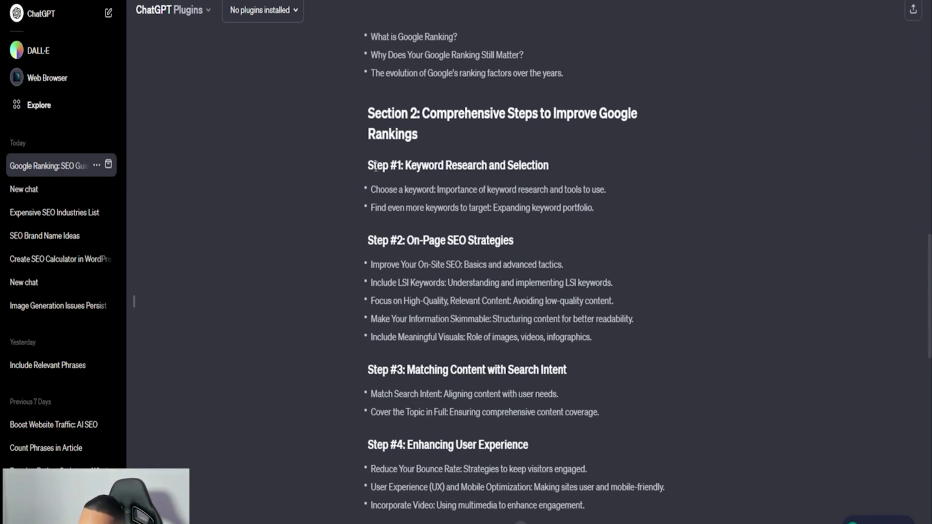
Highlight the On-Page SEO Strategies, E-A-T, Google My Business Profile and Content Optimization items
drag(422, 166, 586, 171)
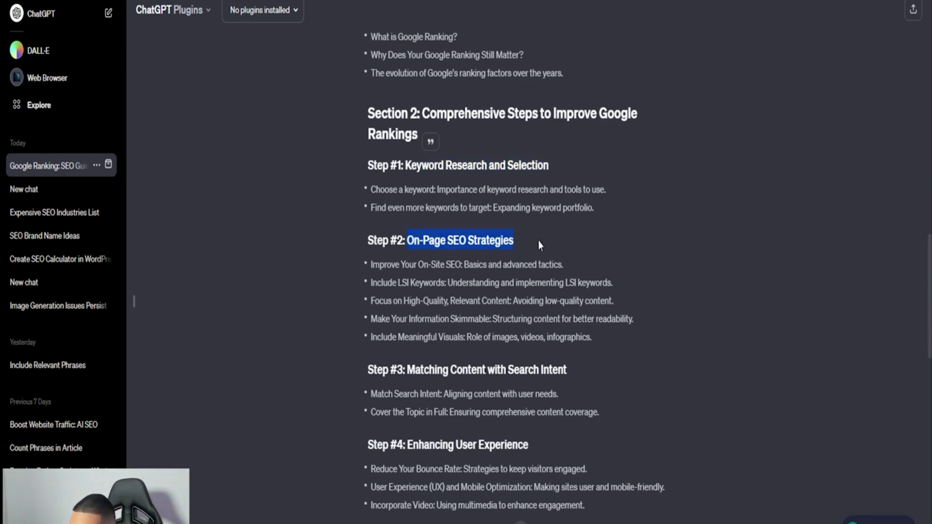
scroll(538, 245, down, 4)
drag(408, 176, 551, 176)
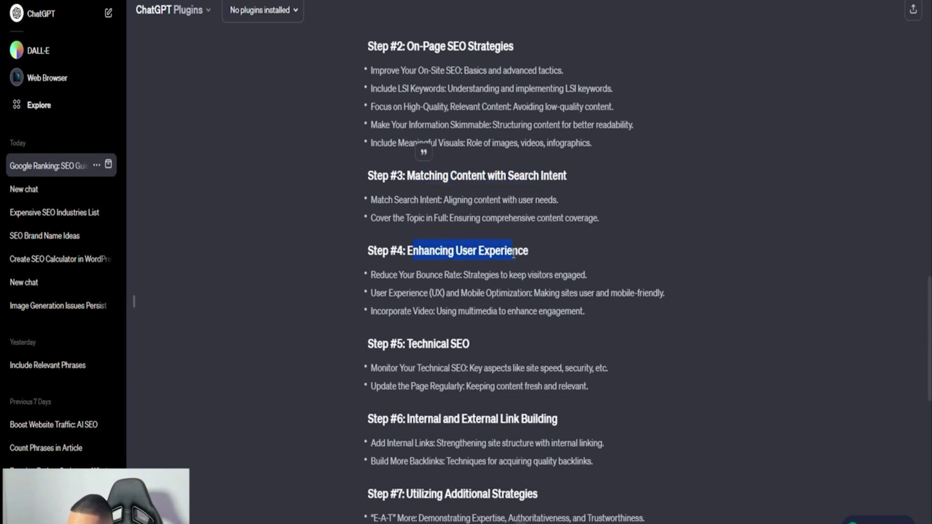
scroll(518, 254, down, 3)
drag(407, 214, 481, 217)
scroll(449, 262, down, 1)
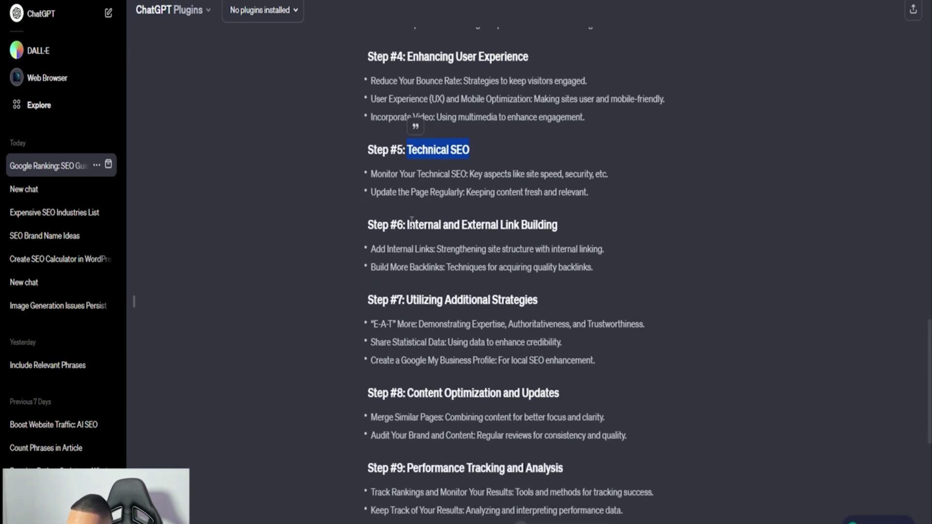
drag(528, 223, 546, 234)
scroll(412, 228, down, 1)
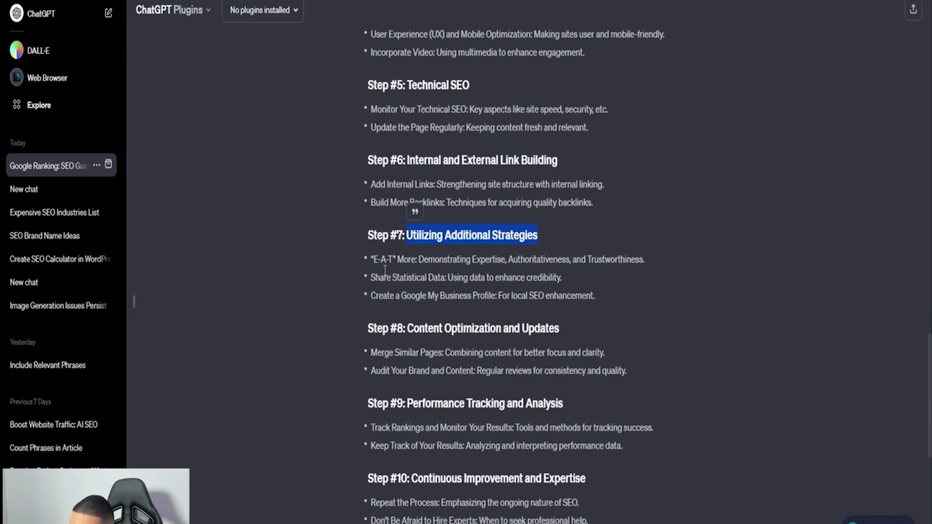
drag(373, 259, 567, 261)
drag(373, 296, 510, 296)
drag(407, 329, 501, 328)
drag(560, 322, 560, 322)
scroll(466, 256, down, 4)
Highlight Performance Tracking, Continuous Improvement, the two bonus steps, Conclusion and Call to Action
drag(445, 216, 566, 222)
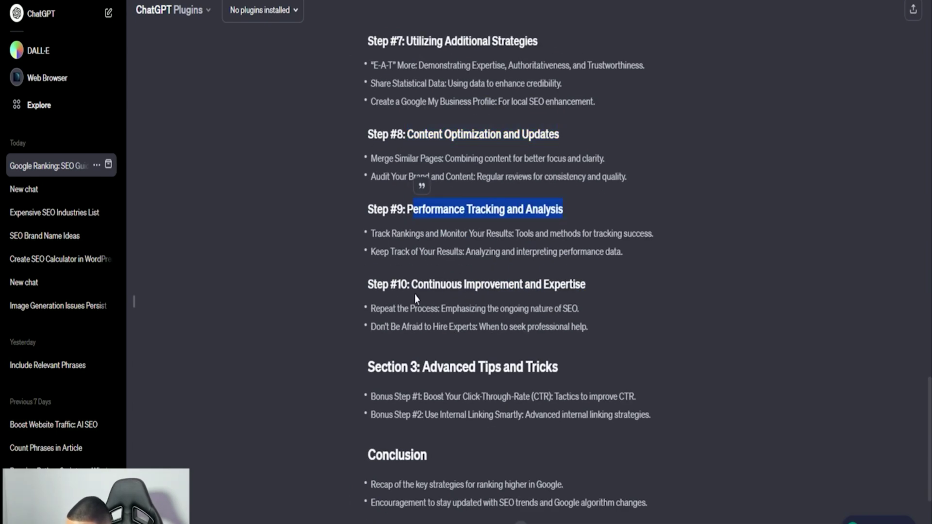
drag(567, 288, 590, 288)
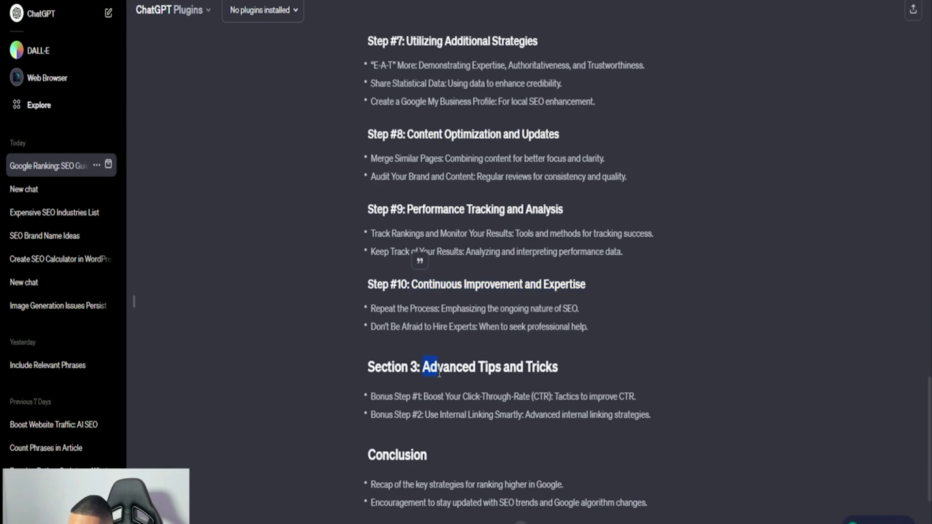
drag(563, 368, 562, 368)
scroll(546, 377, down, 4)
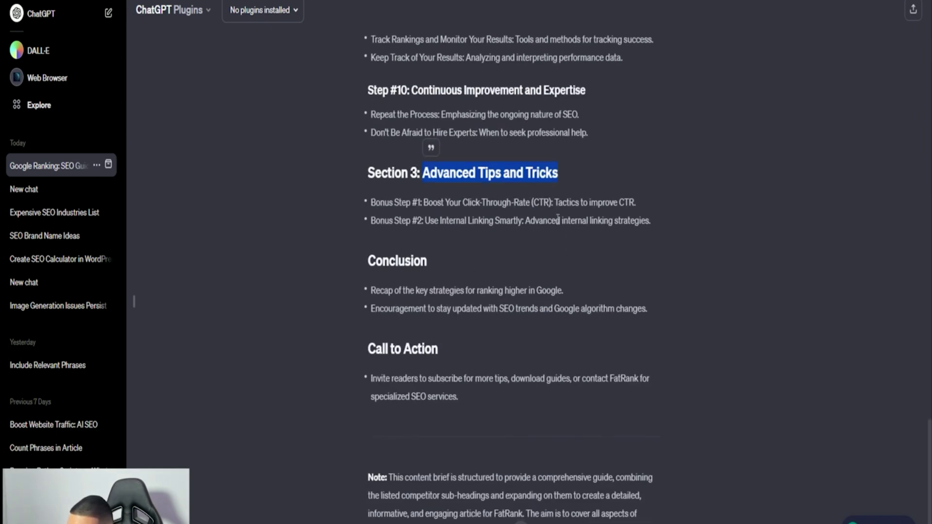
drag(423, 203, 618, 205)
drag(425, 221, 558, 222)
drag(383, 262, 463, 292)
drag(382, 349, 486, 394)
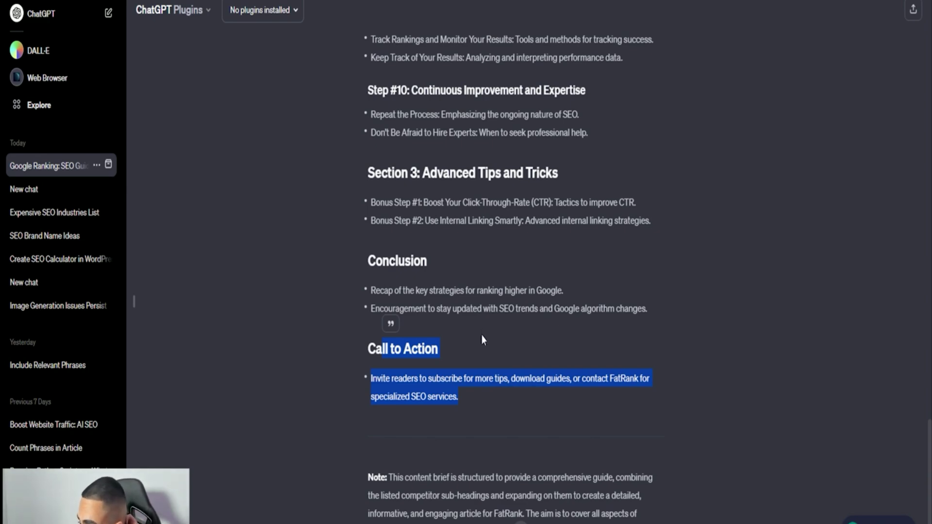
scroll(466, 322, up, 10)
scroll(462, 321, up, 10)
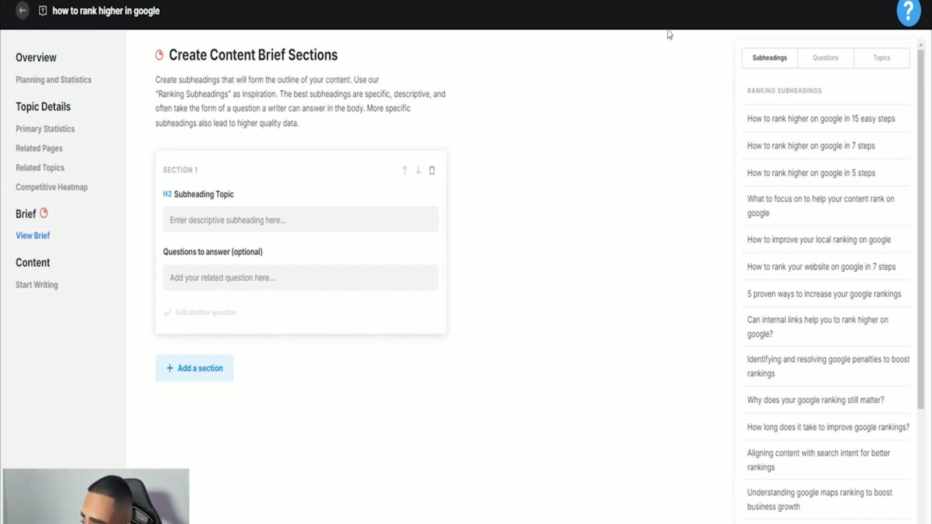
Drag the related question 'Can you pay to rank on google?' into the Section 1 H2 subheading field
scroll(828, 243, down, 3)
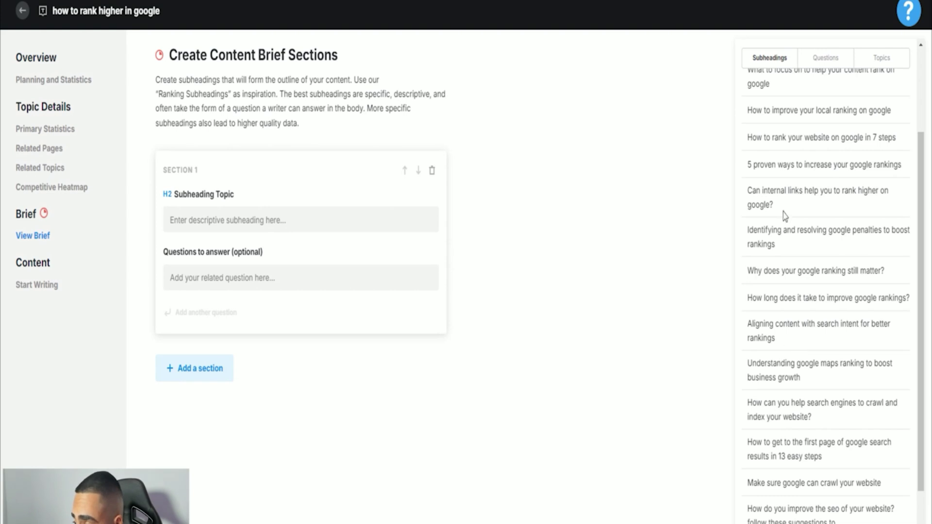
scroll(820, 136, up, 5)
click(825, 58)
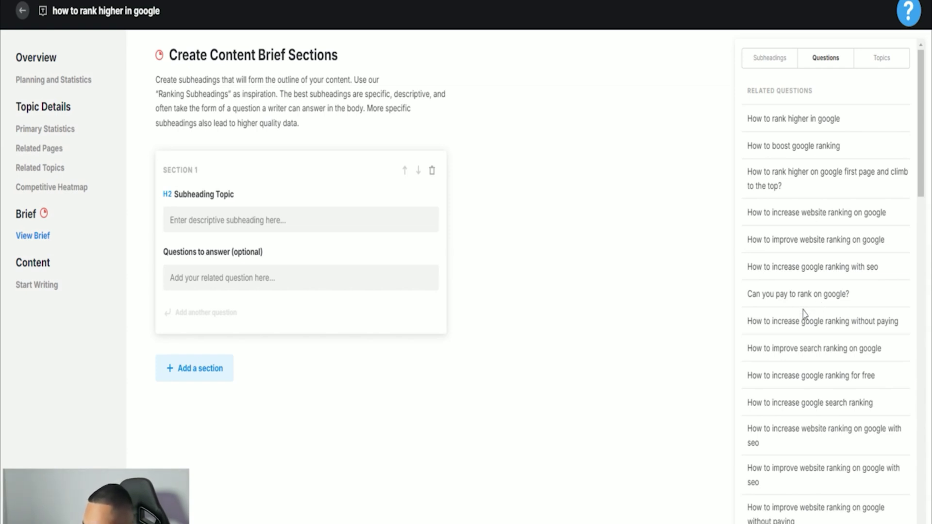
drag(794, 301, 249, 226)
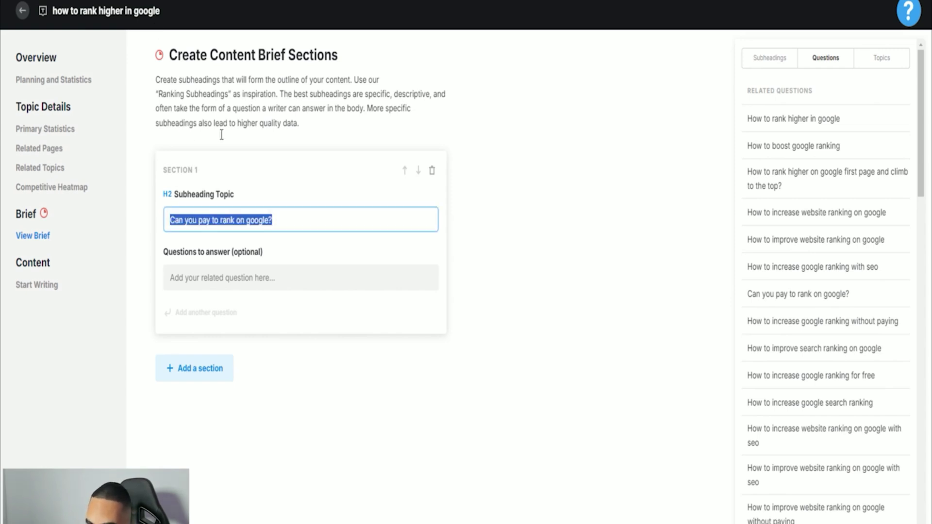
right_click(225, 221)
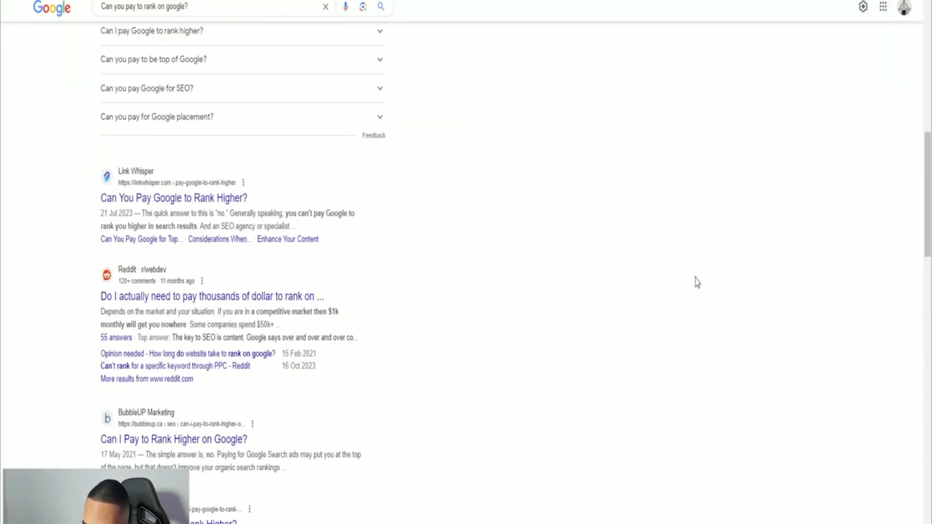
scroll(418, 291, up, 10)
Read the featured snippet answer and scroll the results for 'Can you pay to rank on google?'
scroll(112, 238, down, 7)
triple_click(123, 210)
drag(101, 197, 293, 218)
scroll(100, 250, down, 5)
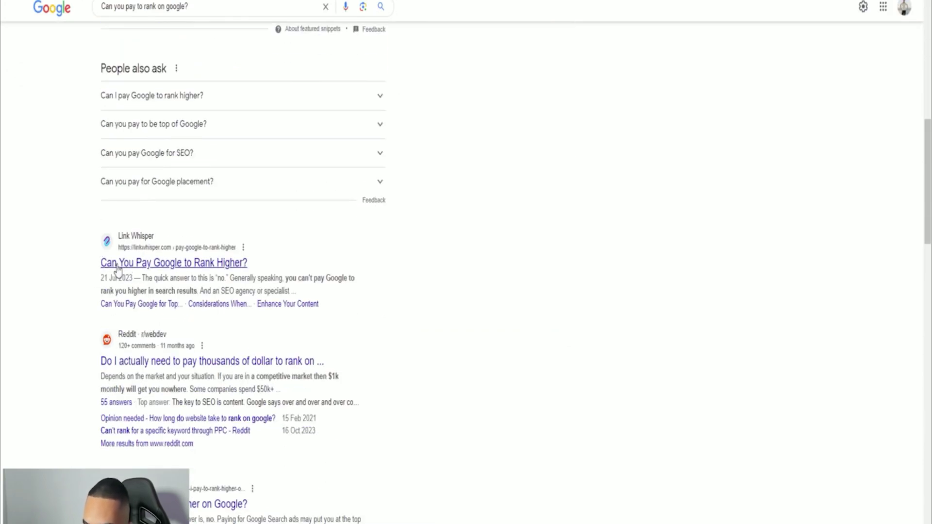
scroll(116, 291, down, 4)
scroll(100, 316, down, 4)
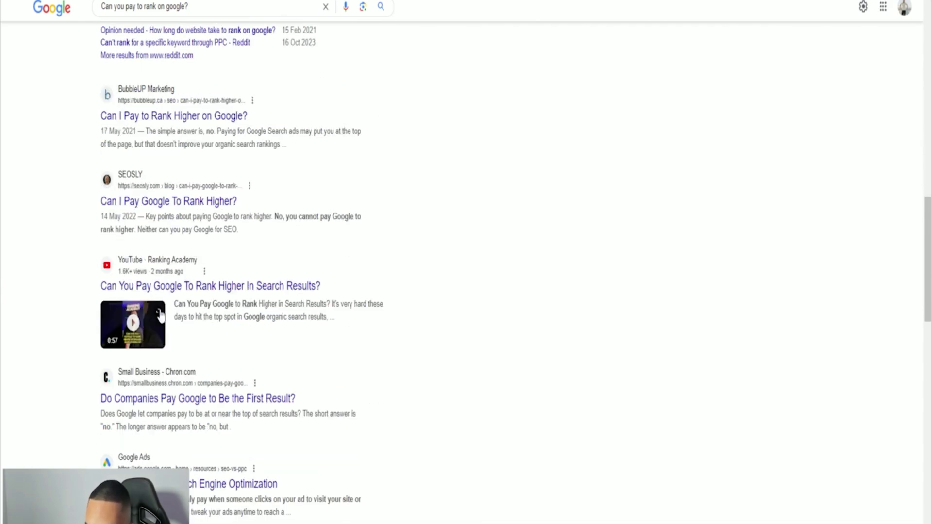
scroll(89, 272, down, 5)
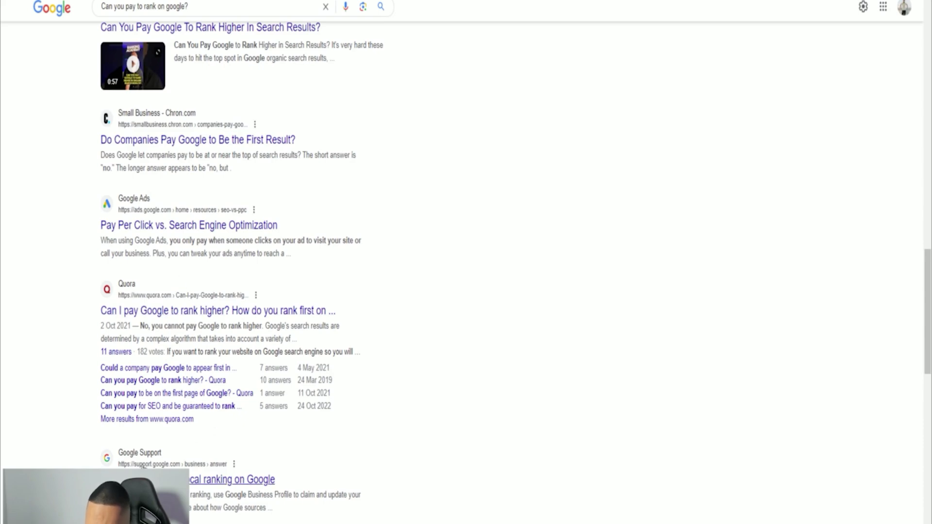
scroll(73, 388, down, 8)
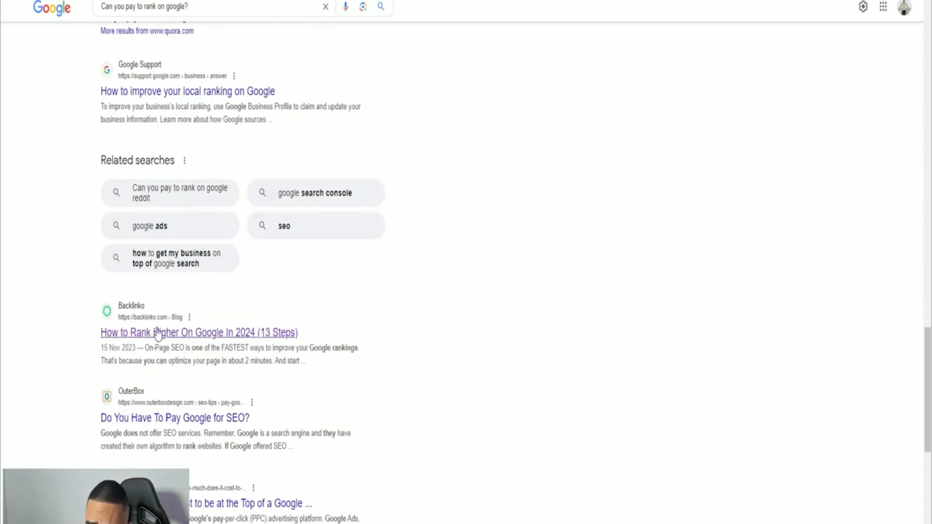
scroll(156, 333, up, 1)
Open Backlinko's 'How to Rank Higher On Google In 2024 (13 Steps)' result
triple_click(138, 7)
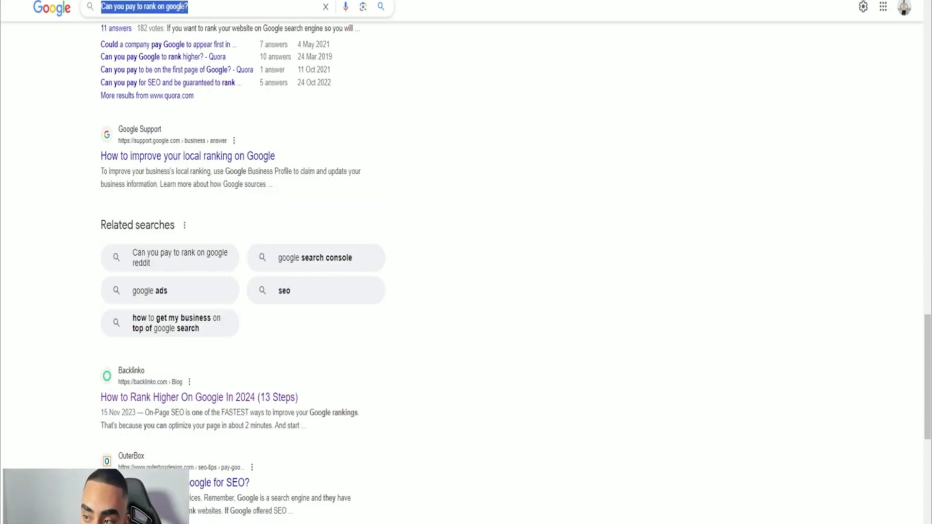
click(205, 10)
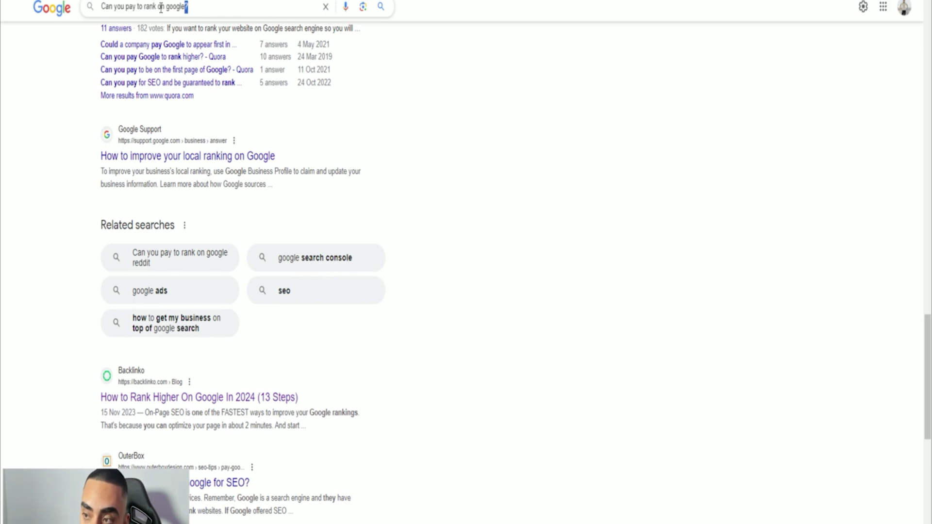
triple_click(187, 10)
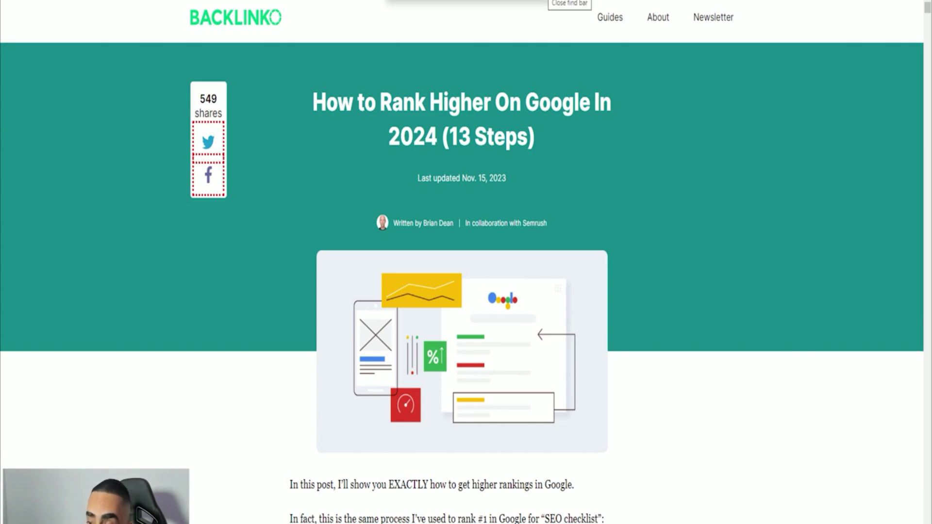
scroll(258, 221, down, 8)
scroll(258, 229, up, 6)
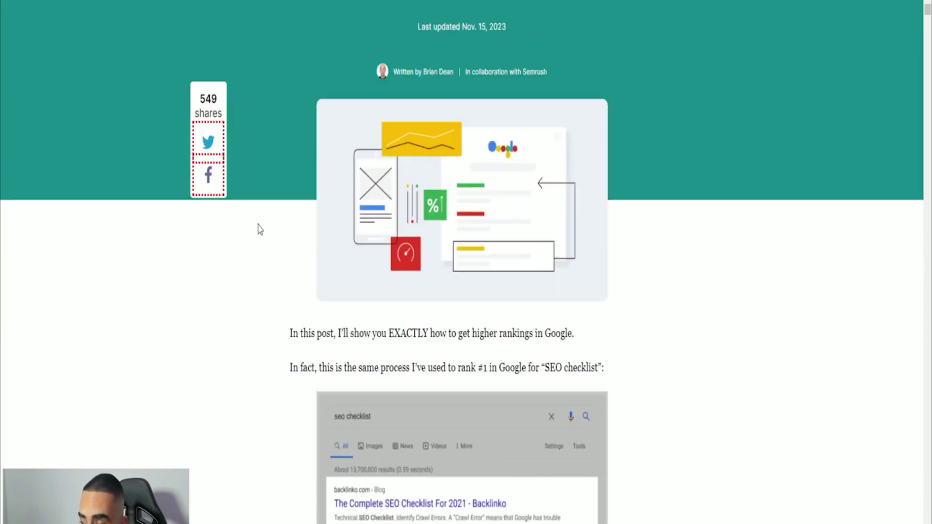
scroll(319, 133, up, 3)
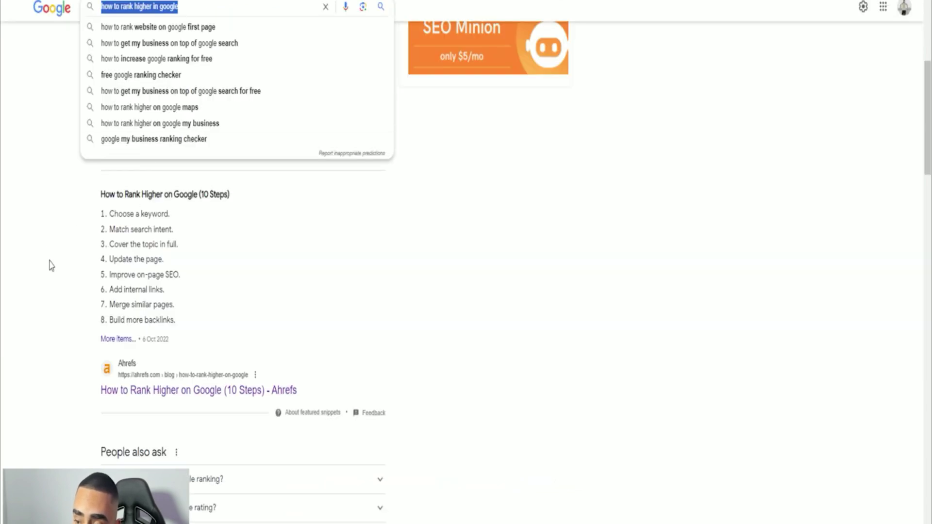
click(51, 265)
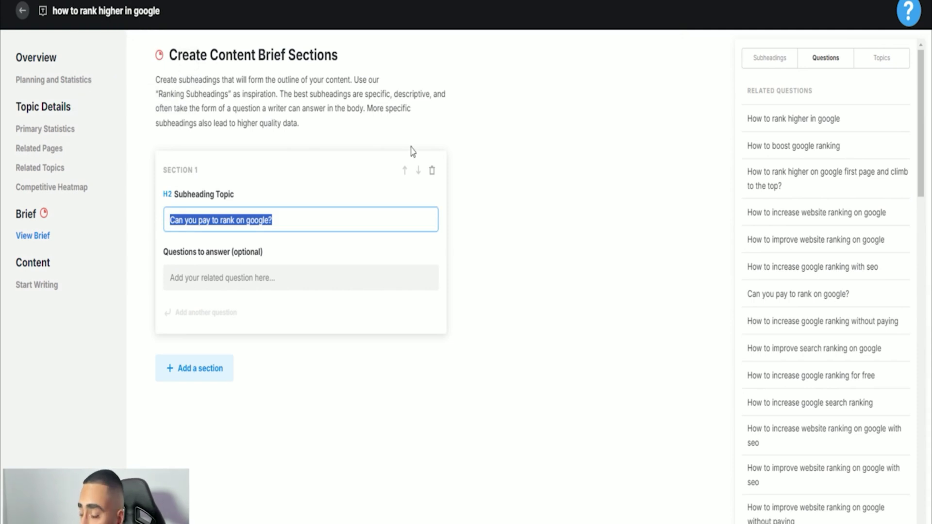
Deselect the Section 1 H2 subheading field to finish editing it in MarketMuse
click(633, 414)
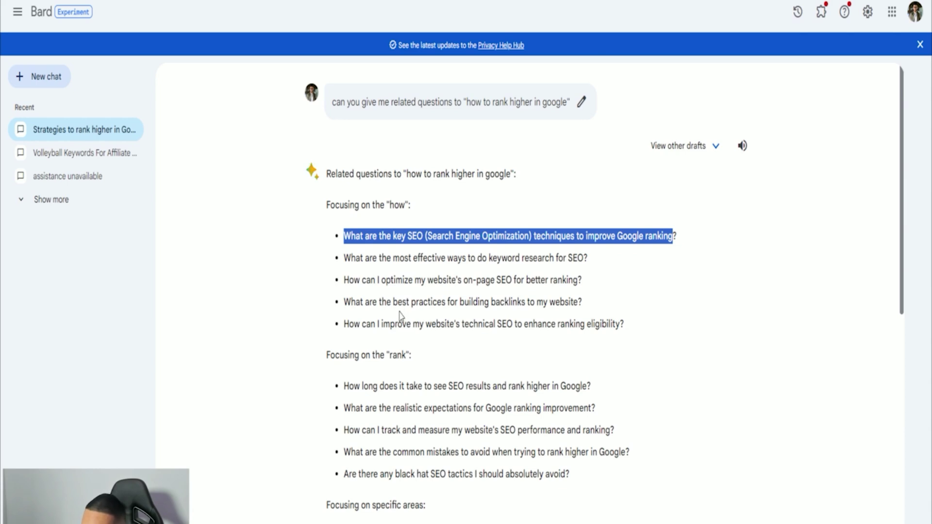
scroll(417, 320, down, 1)
scroll(418, 324, down, 1)
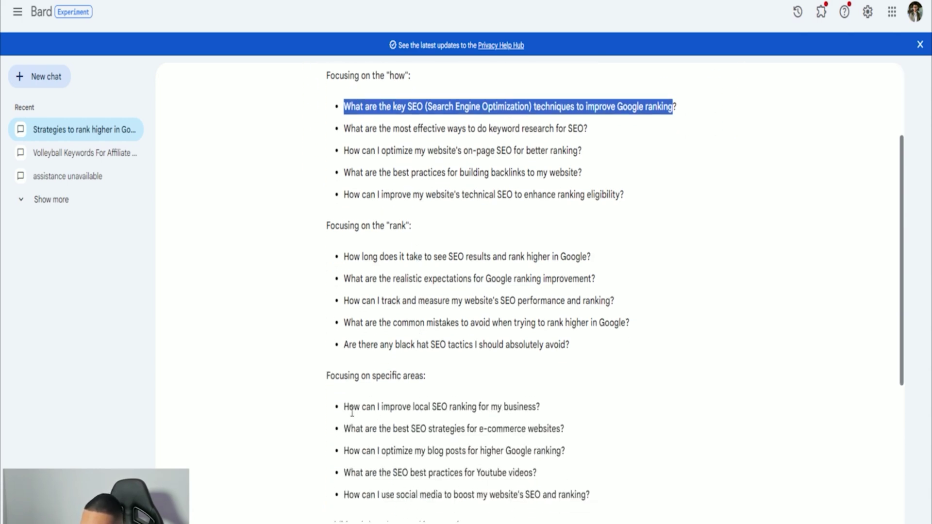
drag(343, 406, 543, 412)
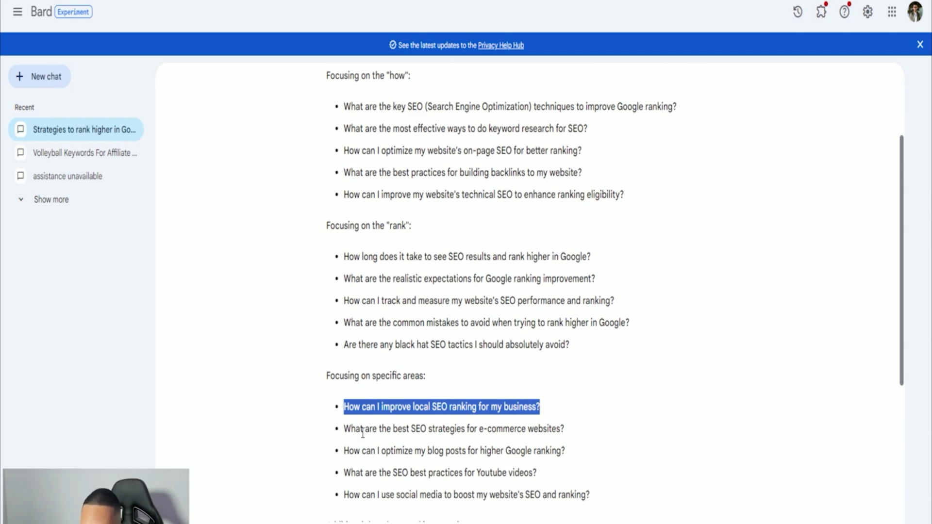
drag(569, 431, 351, 436)
scroll(350, 436, down, 4)
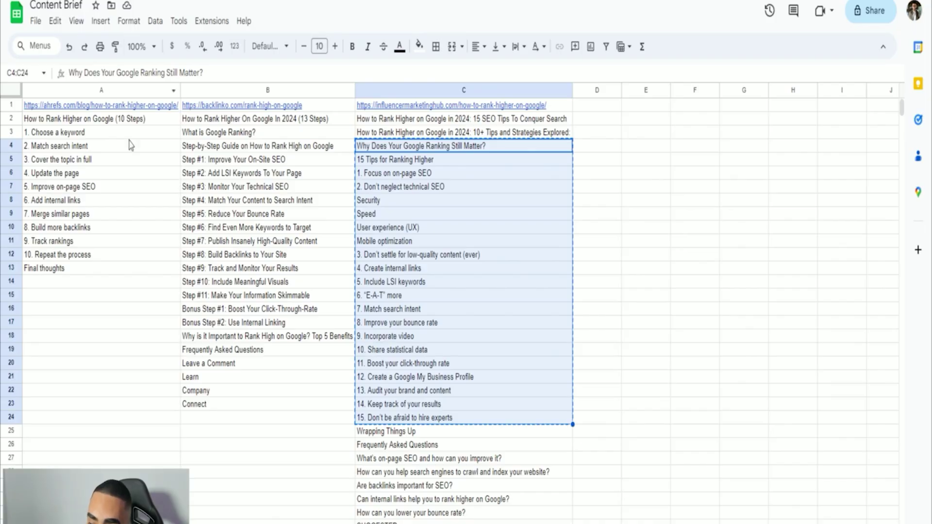
Select cell A8 to clear the C4:C24 competitor-heading selection
click(178, 201)
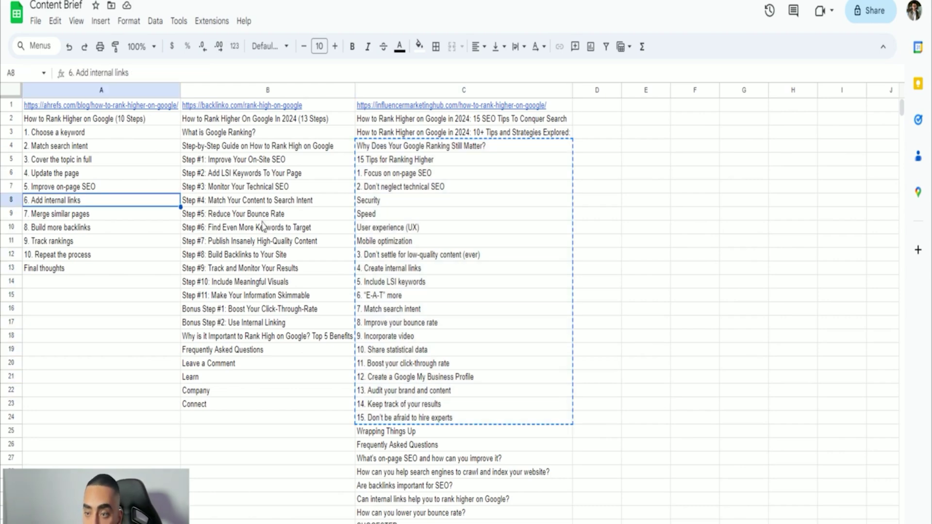